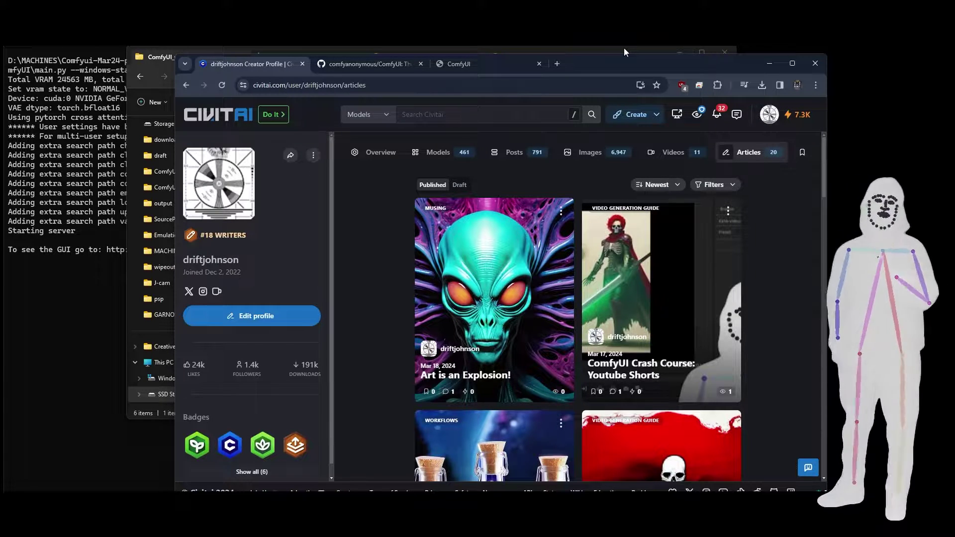
- Look over the Windows portable build on ComfyUI's releases page, then return to the README Installing section
{"action": "left_click", "coordinate": [369, 63]}
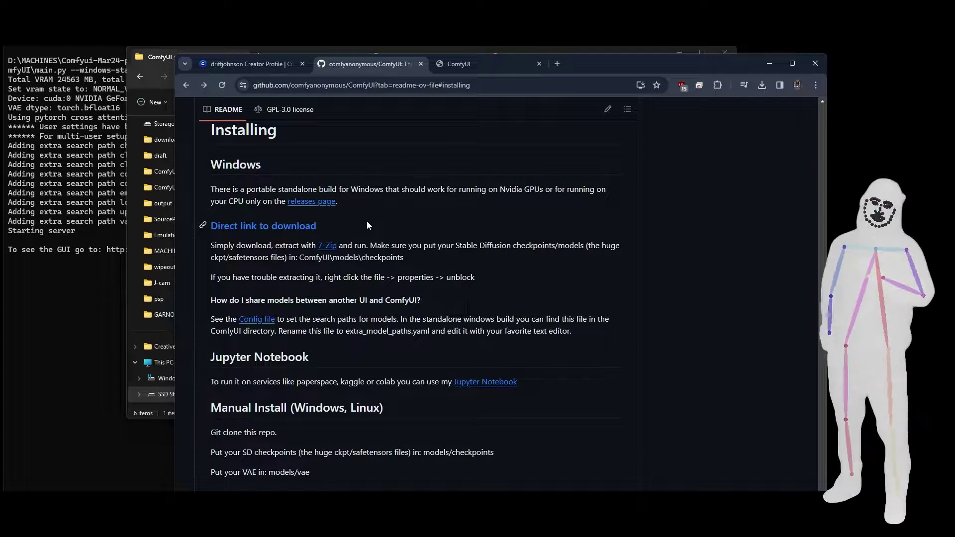
{"action": "left_click", "coordinate": [293, 202]}
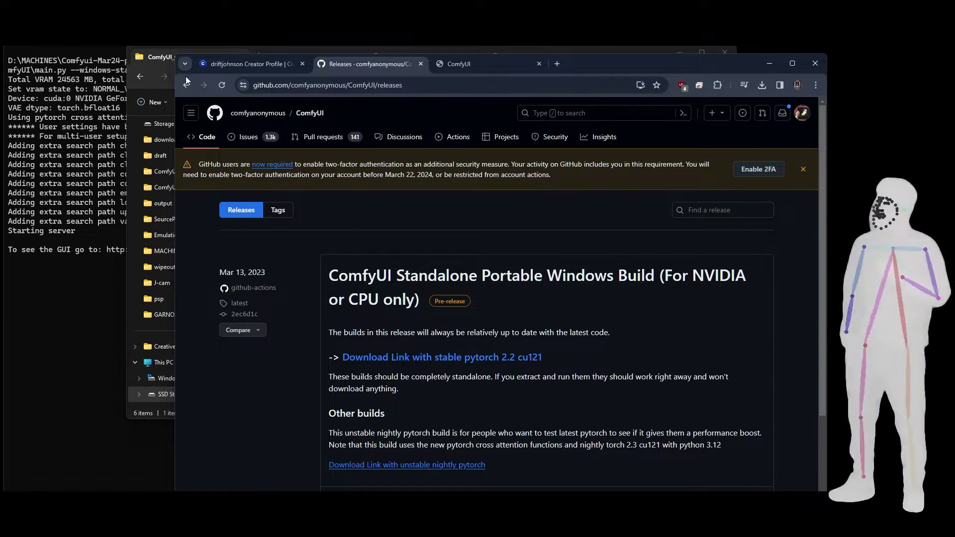
{"action": "left_click", "coordinate": [191, 88]}
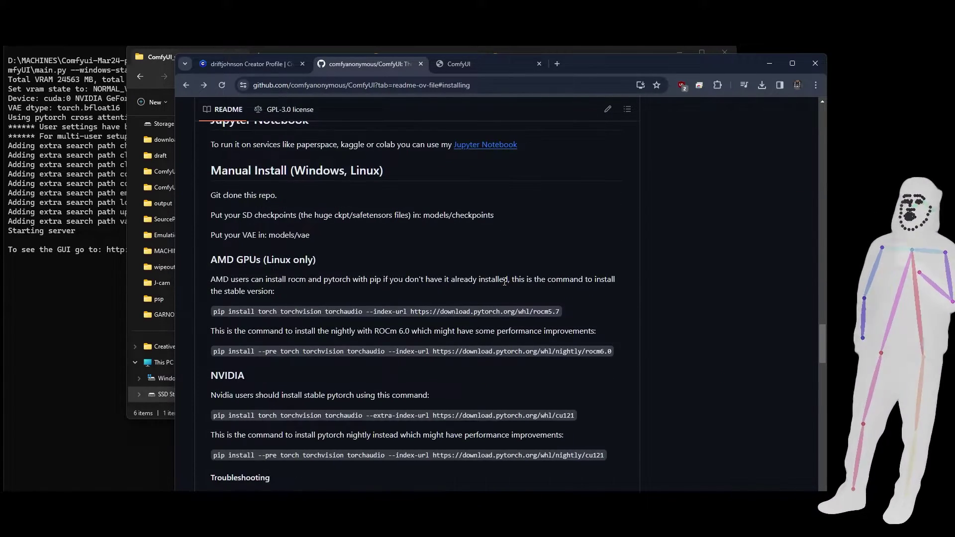
{"action": "scroll", "coordinate": [504, 281], "scroll_direction": "up", "scroll_amount": 5}
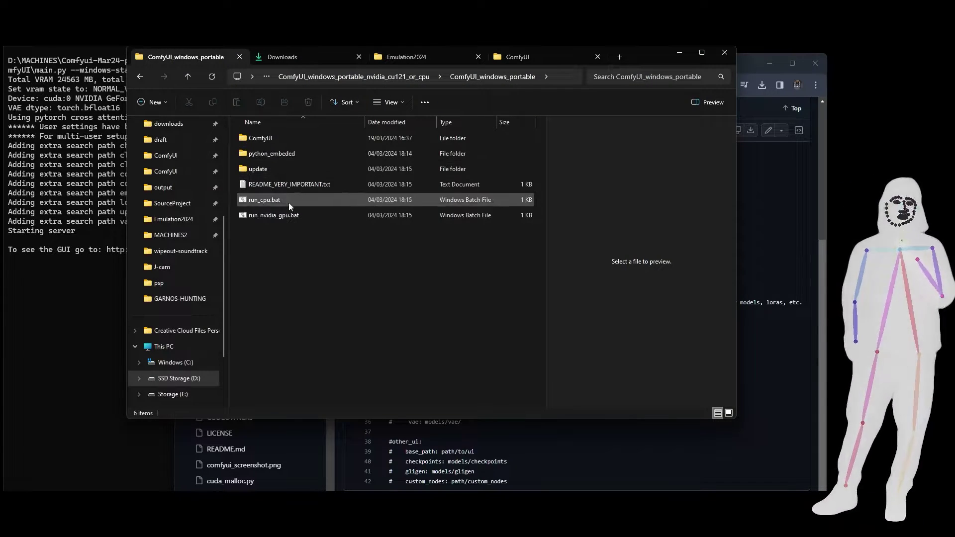
- Preview run_nvidia_gpu.bat, run_cpu.bat and the new install's extra_model_paths.yaml config
{"action": "left_click", "coordinate": [283, 214]}
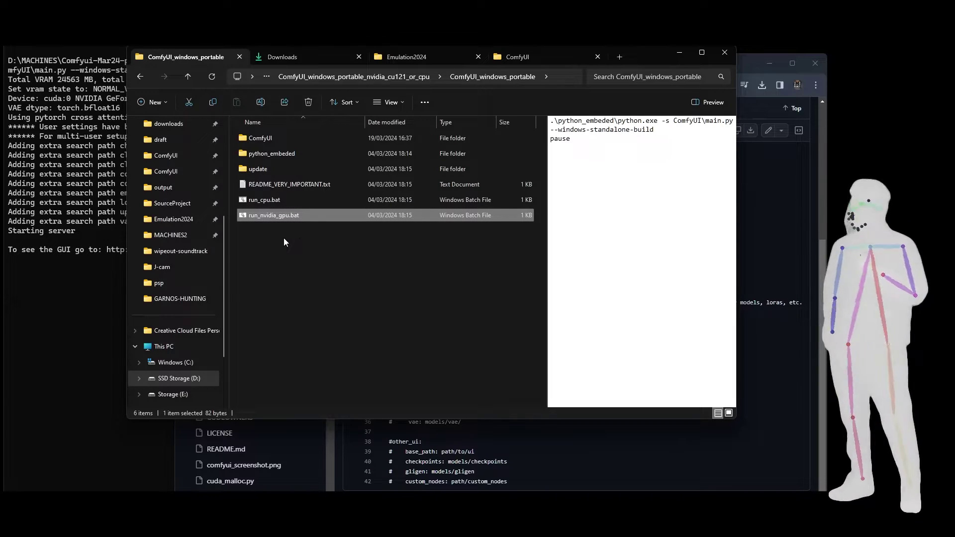
{"action": "left_click", "coordinate": [261, 199]}
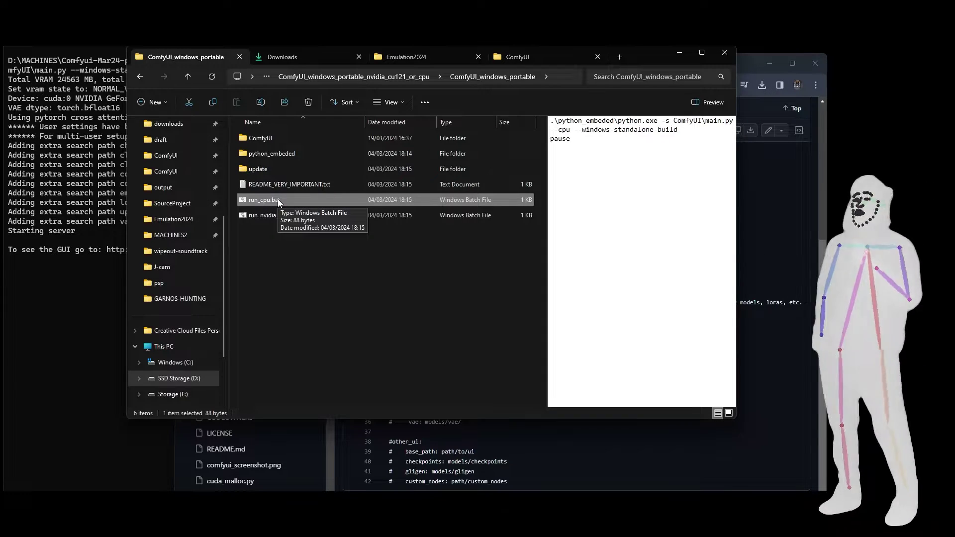
{"action": "double_click", "coordinate": [268, 137]}
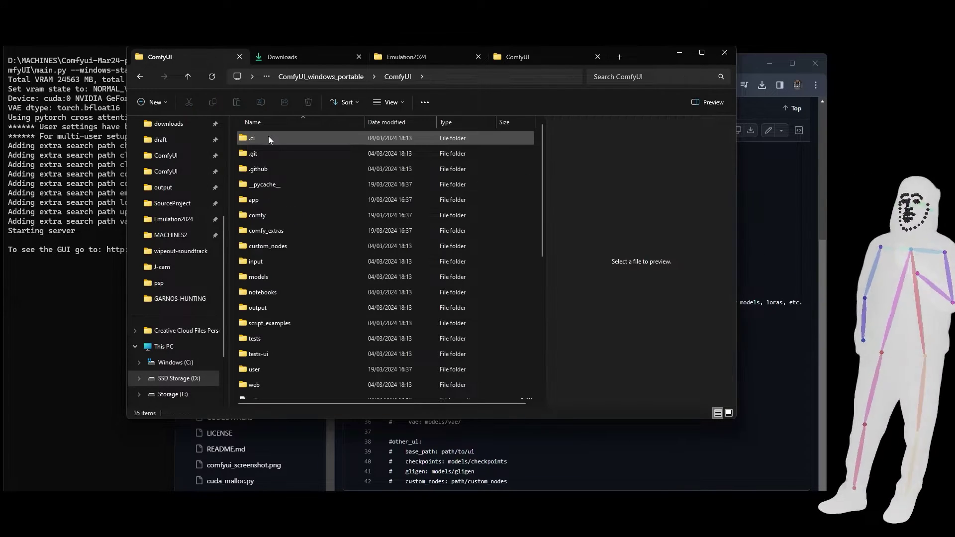
{"action": "scroll", "coordinate": [271, 195], "scroll_direction": "down", "scroll_amount": 5}
{"action": "left_click", "coordinate": [274, 225]}
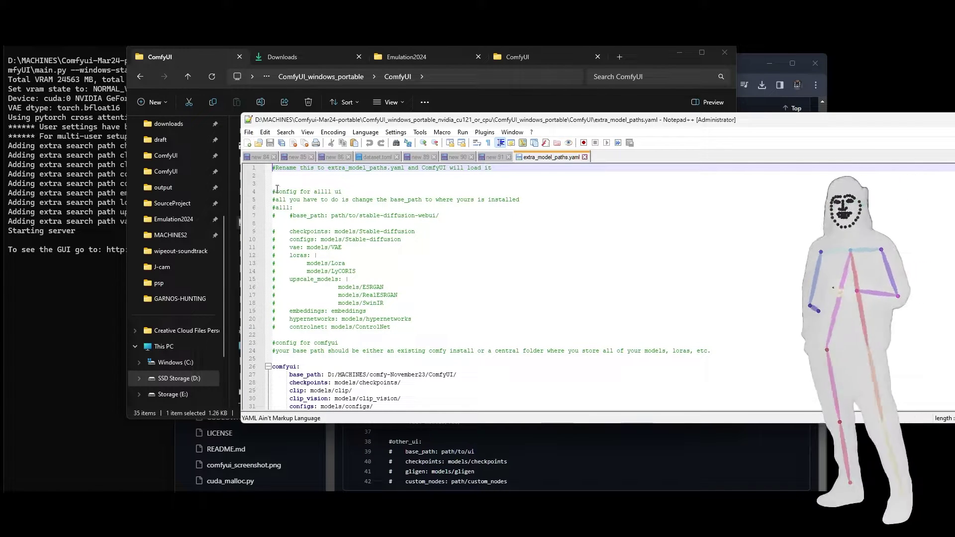
{"action": "scroll", "coordinate": [350, 310], "scroll_direction": "down", "scroll_amount": 4}
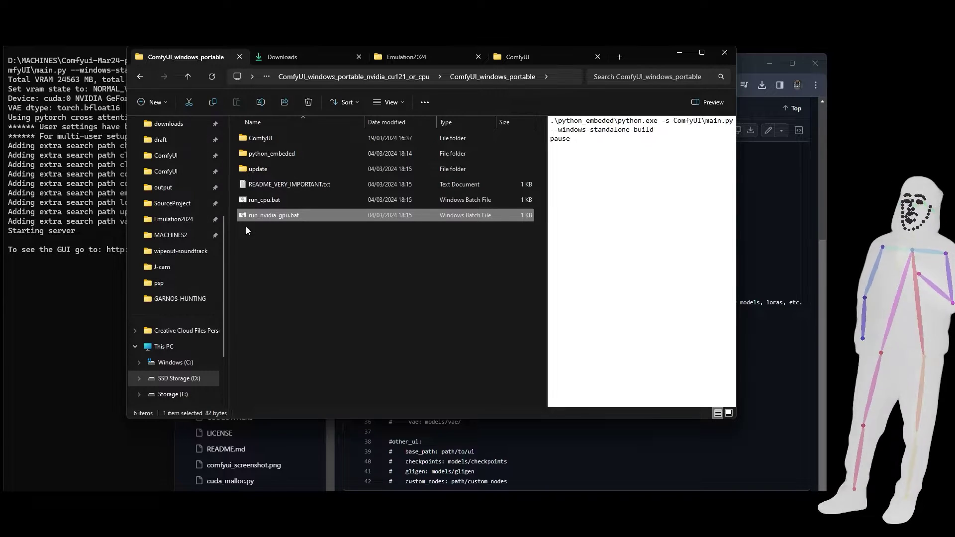
- Check the running server console, then open custom_nodes in the comfy-November23 ComfyUI folder
{"action": "left_click", "coordinate": [47, 271]}
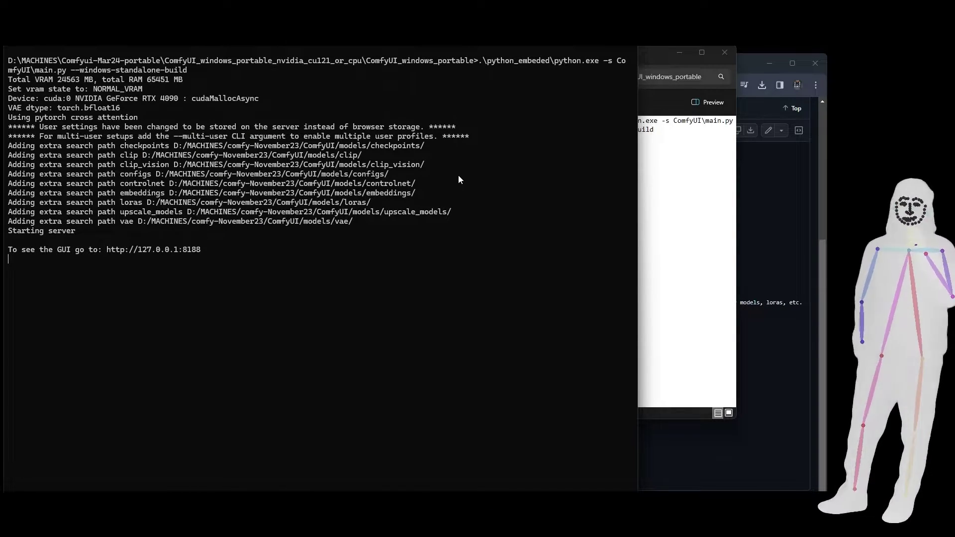
{"action": "left_click", "coordinate": [686, 211]}
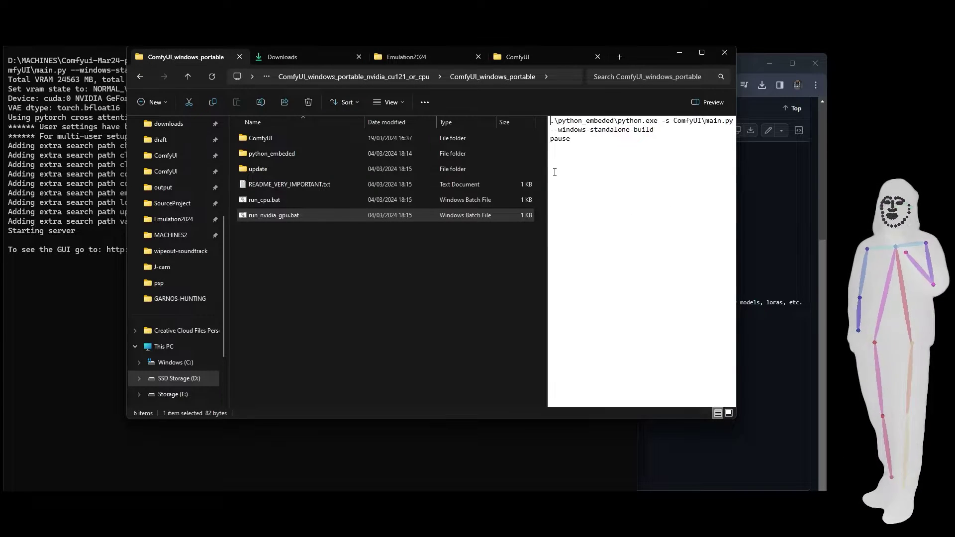
{"action": "left_click", "coordinate": [553, 56]}
{"action": "scroll", "coordinate": [388, 226], "scroll_direction": "up", "scroll_amount": 5}
{"action": "double_click", "coordinate": [271, 141]}
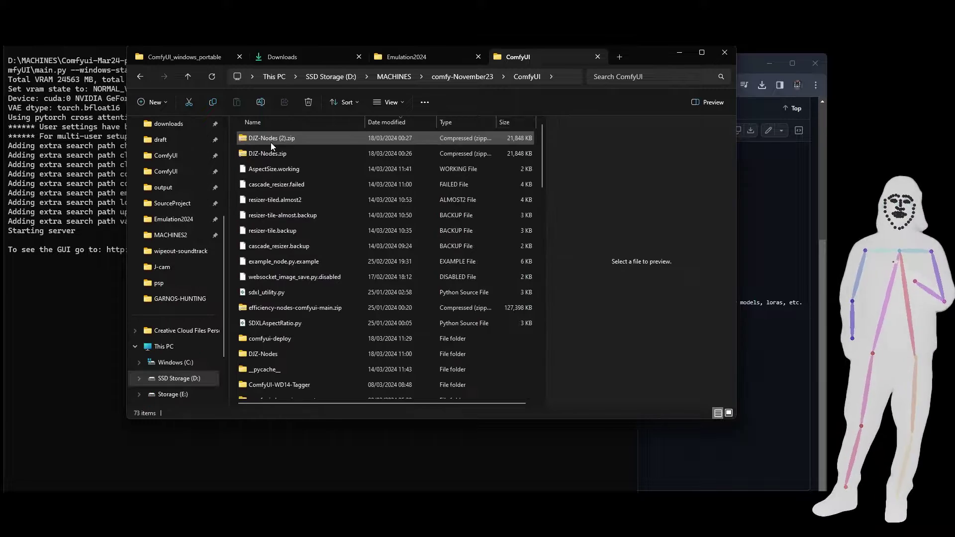
{"action": "scroll", "coordinate": [314, 288], "scroll_direction": "down", "scroll_amount": 2}
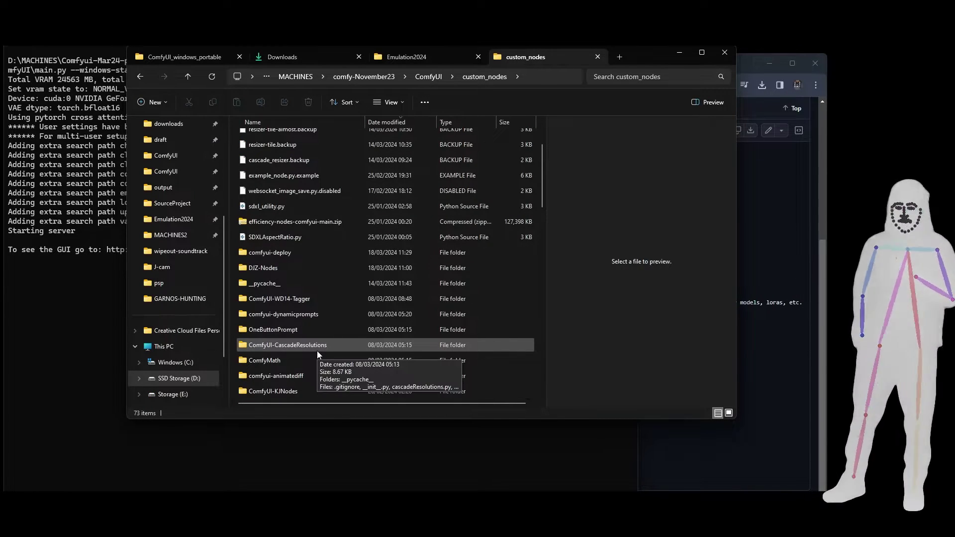
- Load the ltdrdata/ComfyUI-Manager repository in a new tab and copy its HTTPS clone URL
{"action": "left_click", "coordinate": [771, 181]}
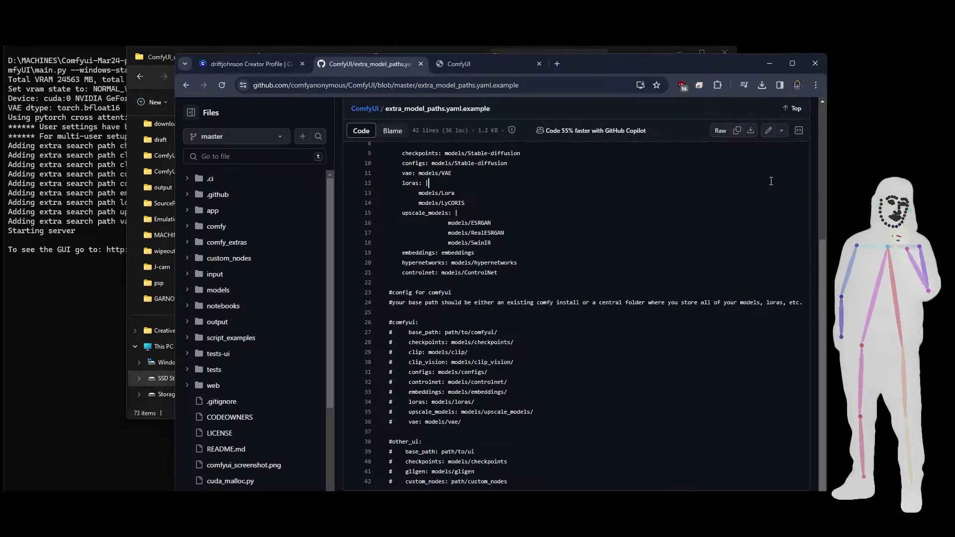
{"action": "left_click", "coordinate": [557, 64]}
{"action": "type", "text": "github.com/ltdrdata/ComfyUI-Manager"}
{"action": "key", "text": "Return"}
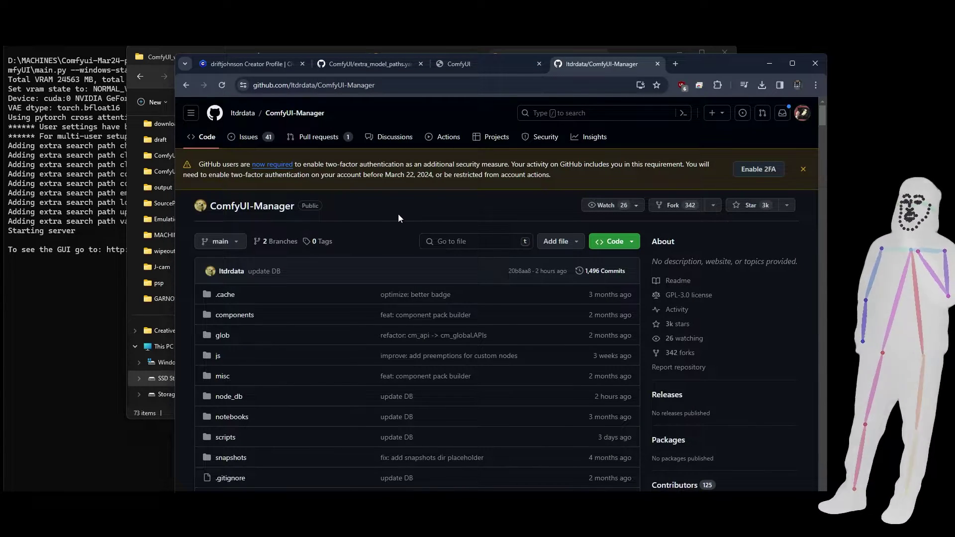
{"action": "left_click", "coordinate": [615, 241]}
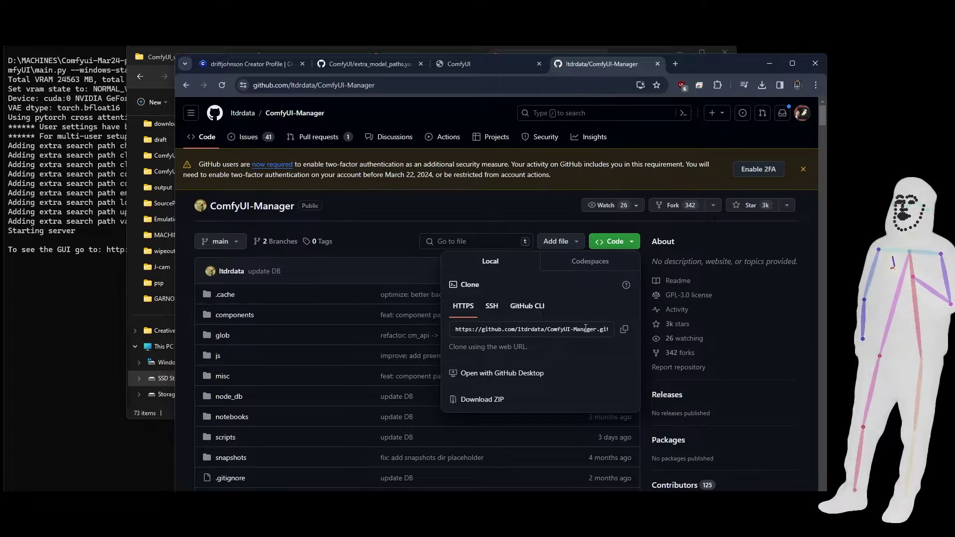
{"action": "left_click", "coordinate": [624, 328]}
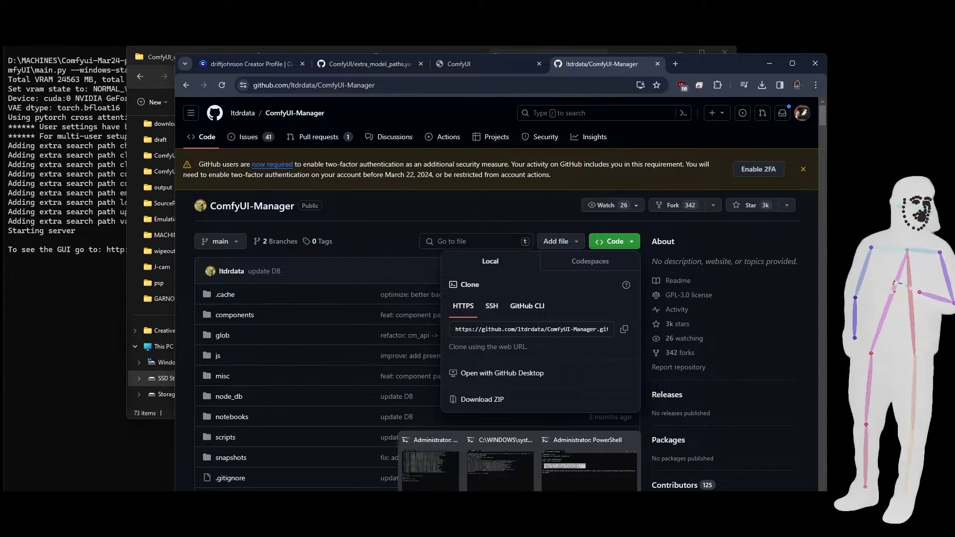
- Open a command prompt in custom_nodes by entering 'cmd' in Explorer's address bar, closing the extra prompt
{"action": "left_click", "coordinate": [587, 465]}
{"action": "left_click", "coordinate": [539, 81]}
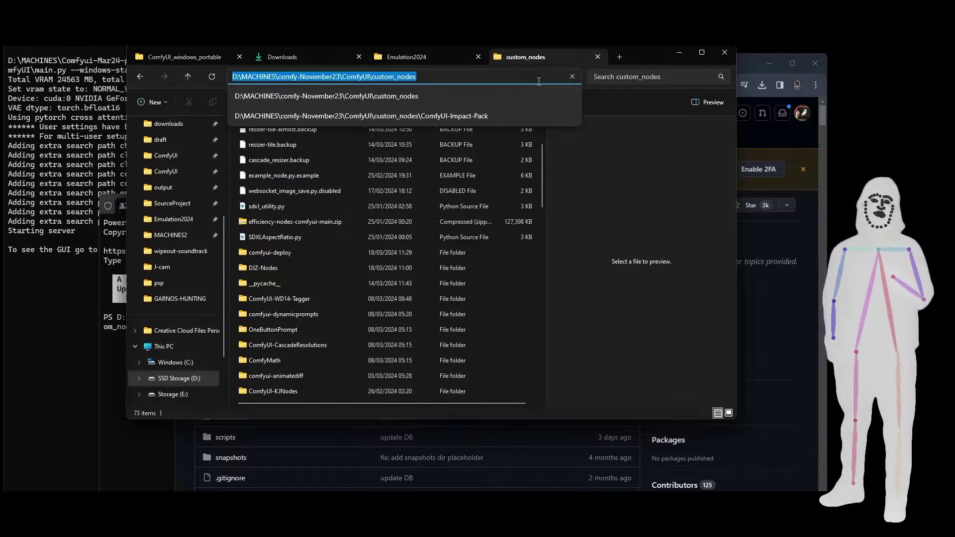
{"action": "type", "text": "cmd"}
{"action": "key", "text": "Return"}
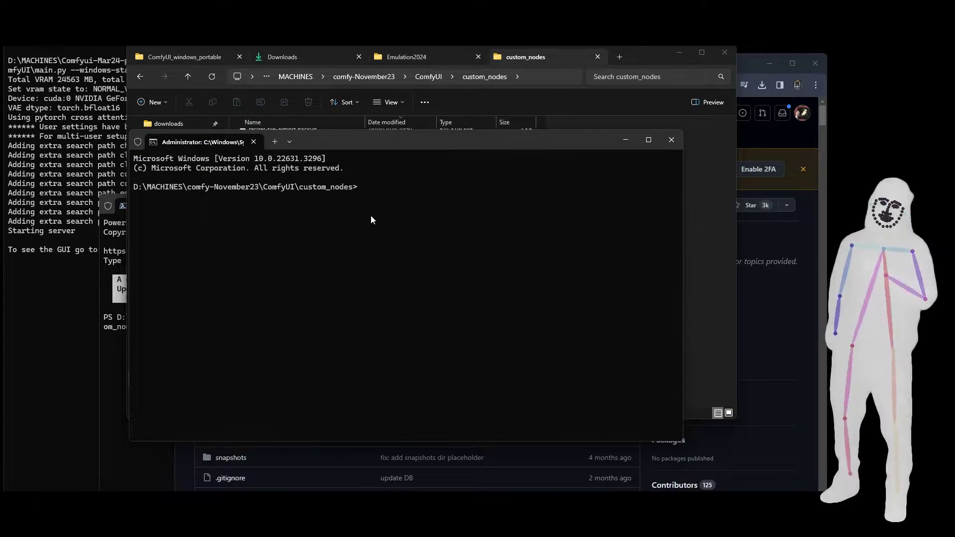
{"action": "left_click", "coordinate": [119, 476]}
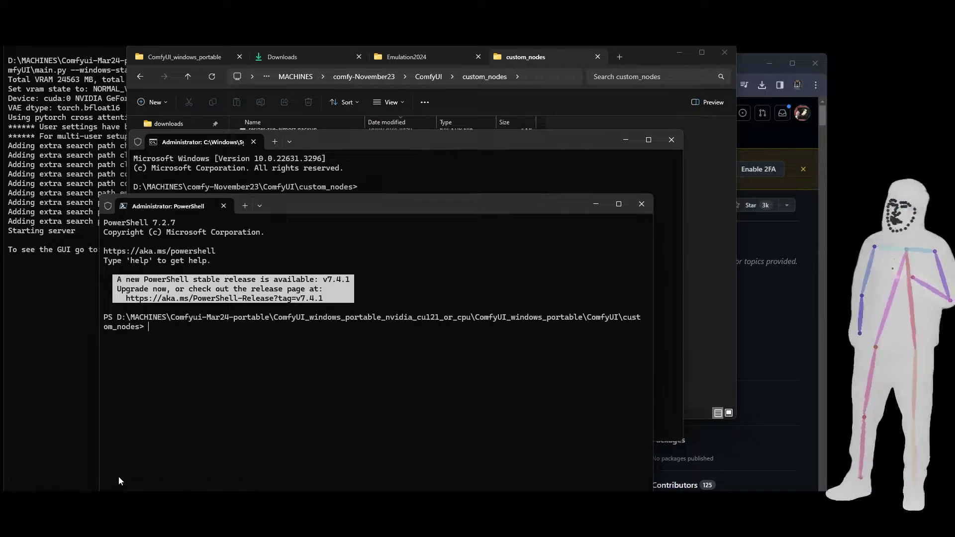
{"action": "left_click", "coordinate": [489, 170]}
{"action": "left_click", "coordinate": [672, 140]}
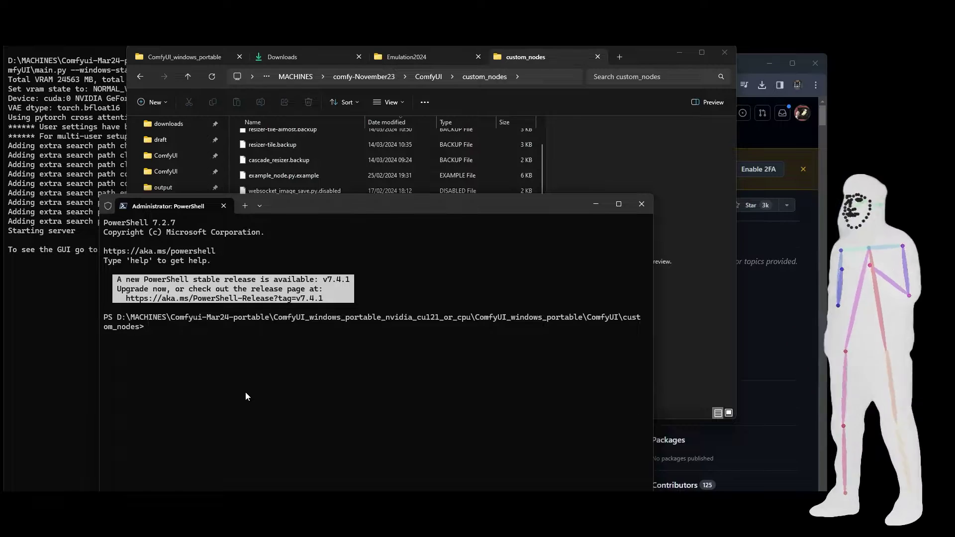
- Run 'git clone' with the ComfyUI-Manager URL in PowerShell, then stop the ComfyUI server with Ctrl+C
{"action": "type", "text": "git clone"}
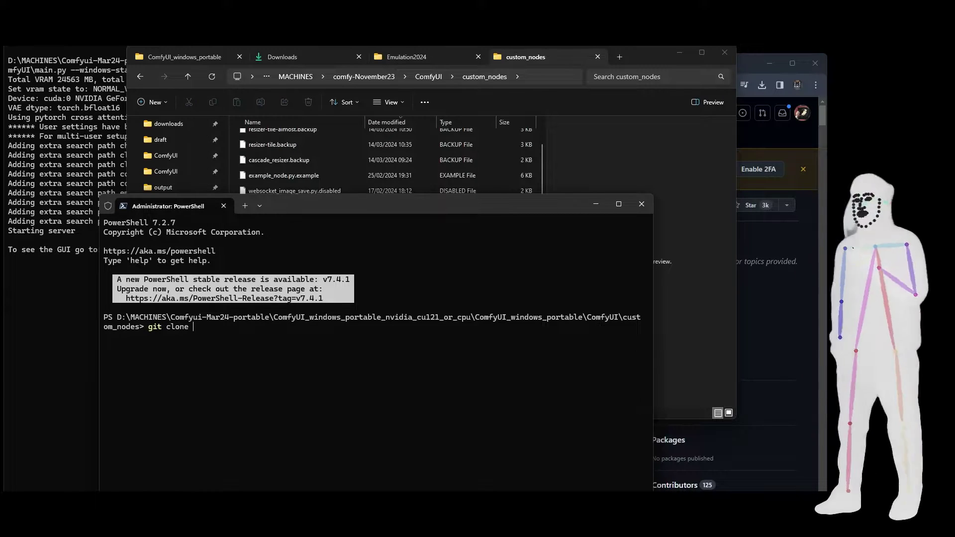
{"action": "key", "text": "ctrl+v"}
{"action": "key", "text": "Return"}
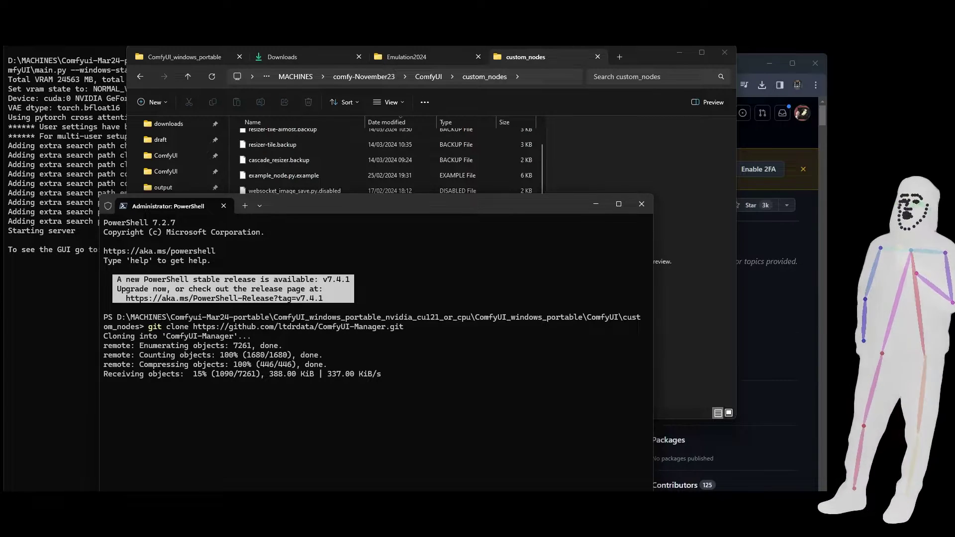
{"action": "left_click", "coordinate": [31, 367]}
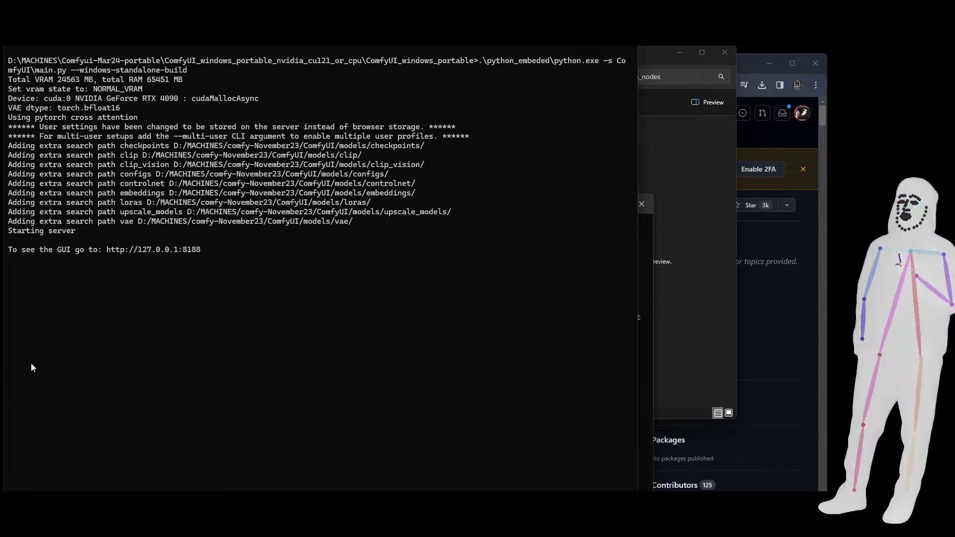
{"action": "key", "text": "ctrl+c"}
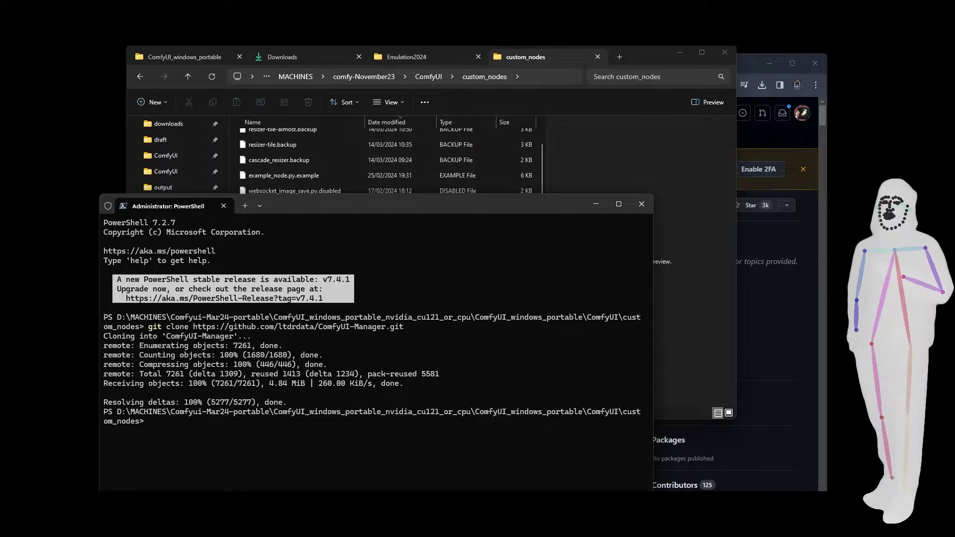
{"action": "left_click", "coordinate": [689, 148]}
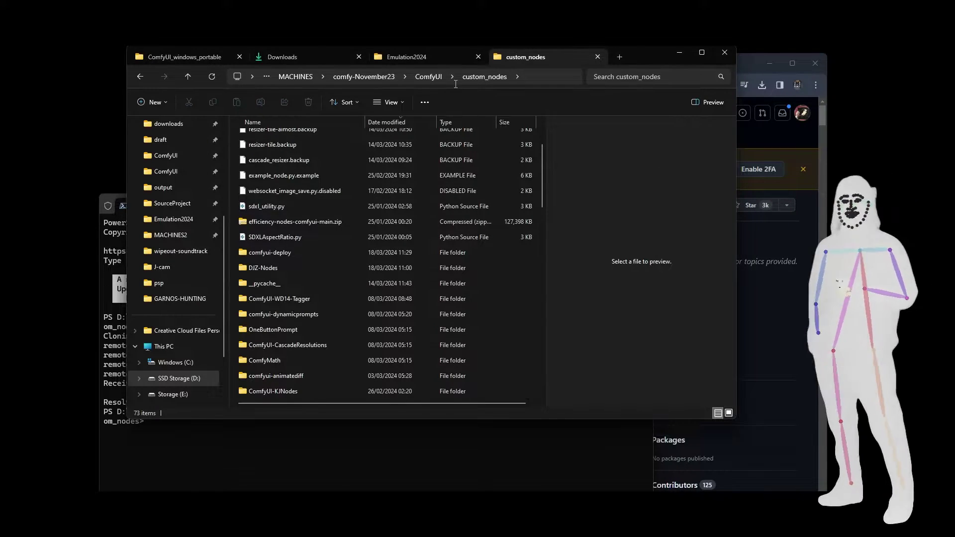
- Pan the loaded workflow graph to inspect its red missing nodes
{"action": "left_click", "coordinate": [183, 58]}
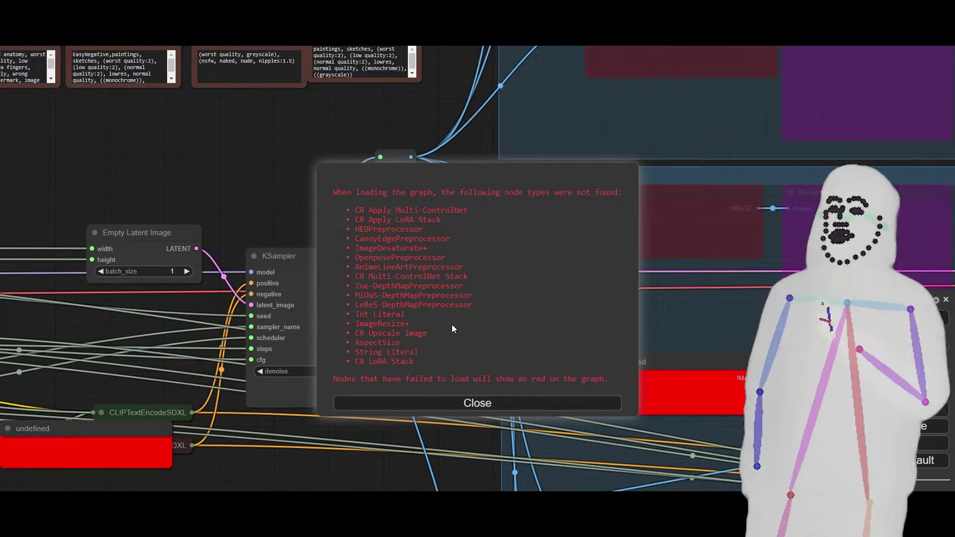
{"action": "scroll", "coordinate": [244, 187], "scroll_direction": "down", "scroll_amount": 8}
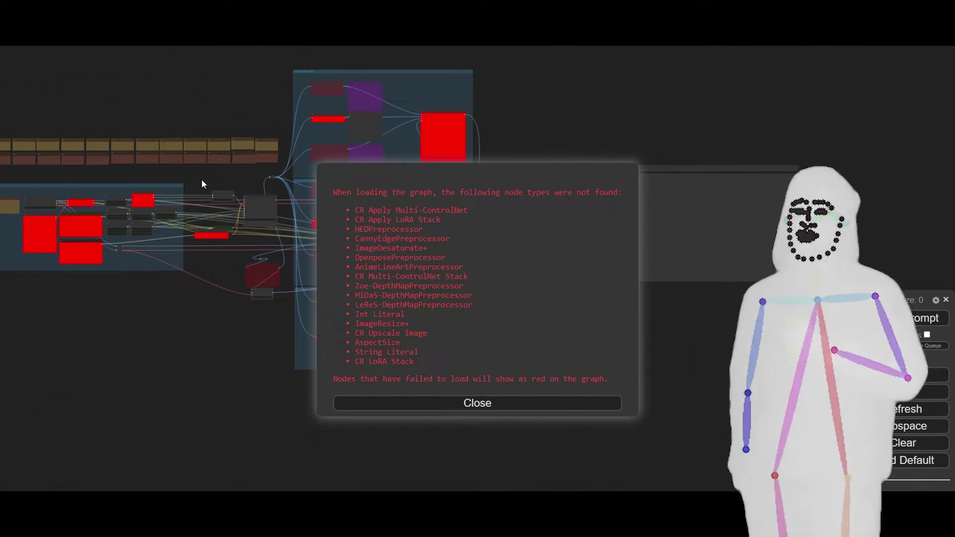
{"action": "left_click_drag", "start_coordinate": [204, 180], "coordinate": [278, 140]}
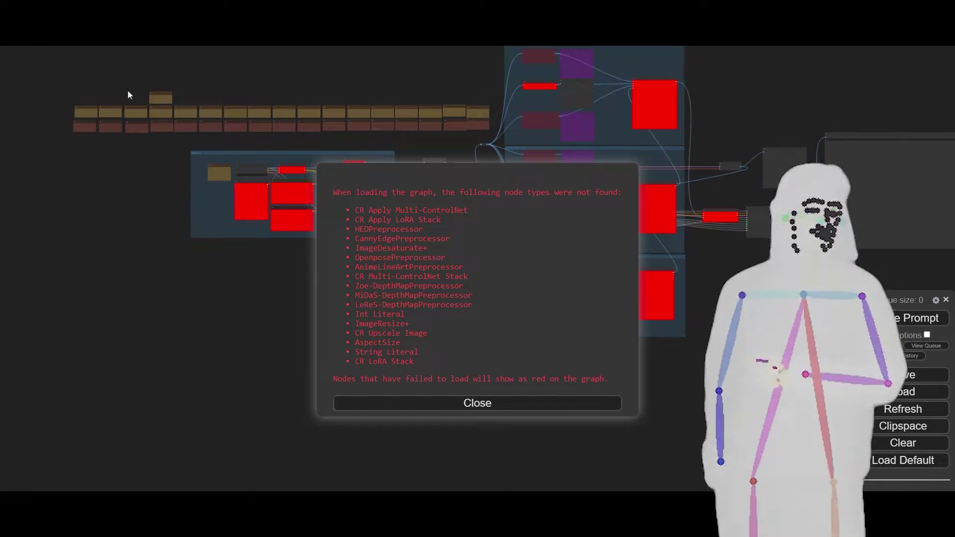
{"action": "left_click_drag", "start_coordinate": [458, 145], "coordinate": [323, 225]}
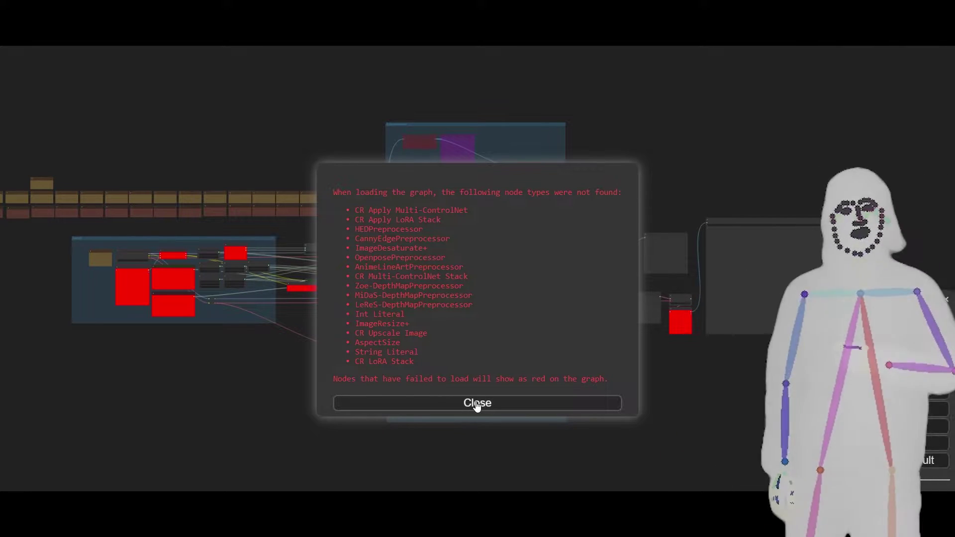
- Dismiss the missing-nodes warning and install ControlNet Auxiliary Preprocessors from Install Missing Custom Nodes
{"action": "left_click", "coordinate": [477, 404]}
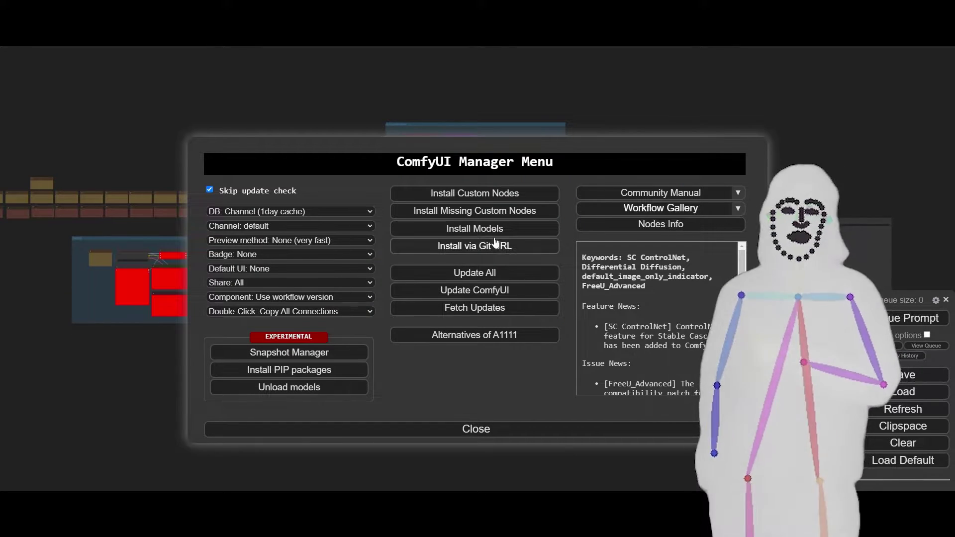
{"action": "left_click", "coordinate": [475, 212]}
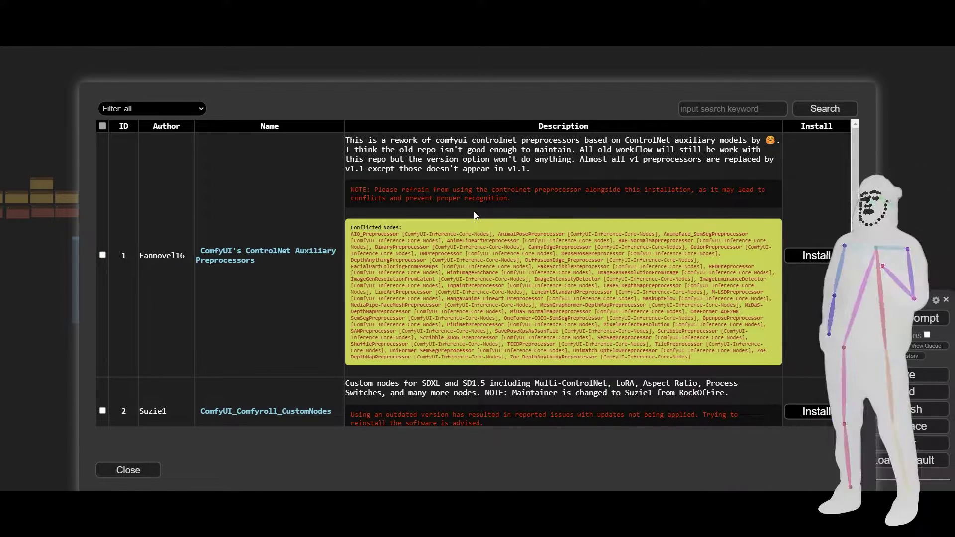
{"action": "left_click", "coordinate": [824, 256]}
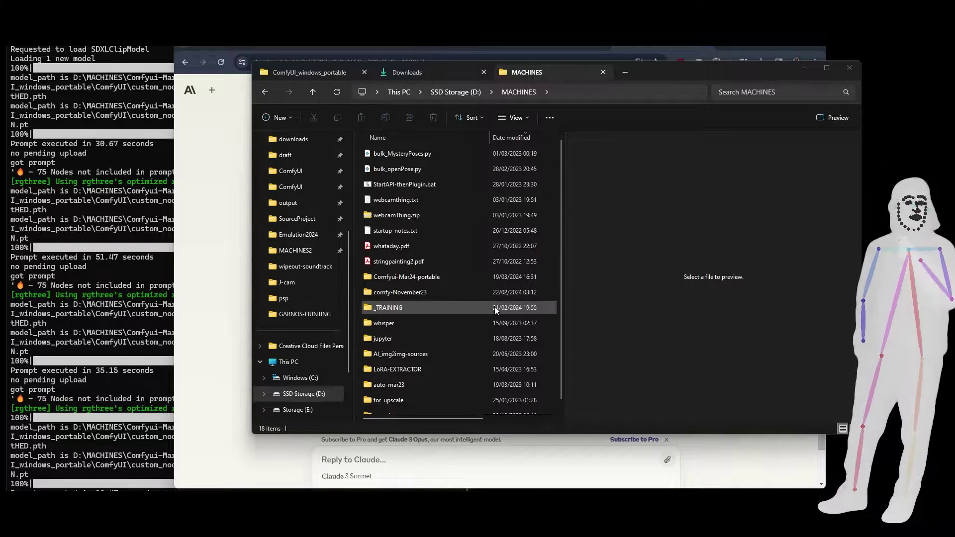
- Open the new install's ComfyUI folder, go back to ComfyUI_windows_portable, and return to the ComfyUI browser page
{"action": "double_click", "coordinate": [401, 279]}
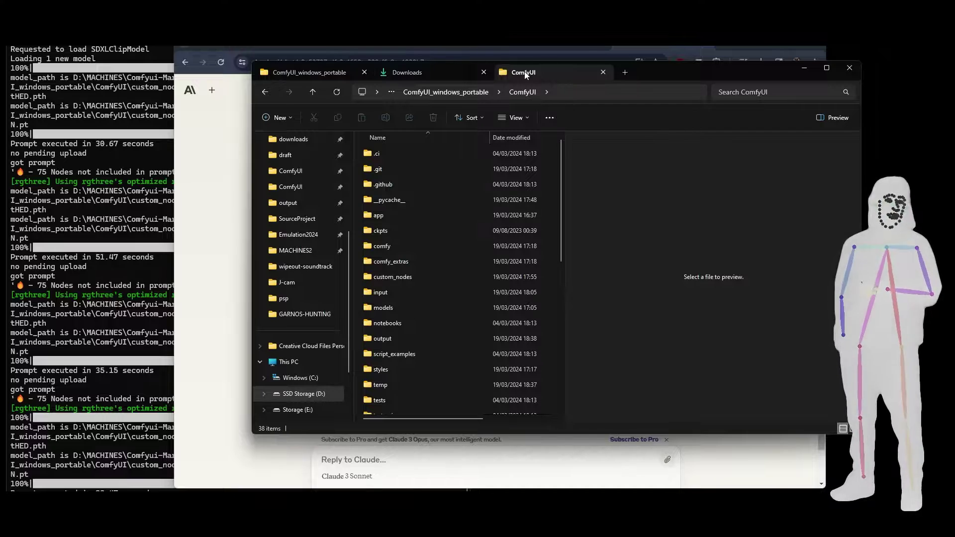
{"action": "left_click", "coordinate": [602, 72]}
{"action": "left_click", "coordinate": [324, 72]}
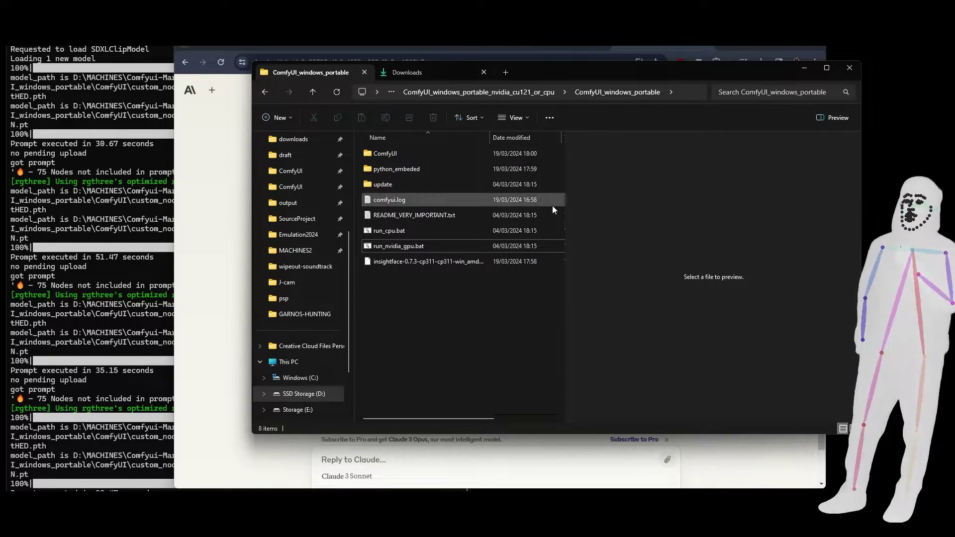
{"action": "left_click", "coordinate": [438, 46]}
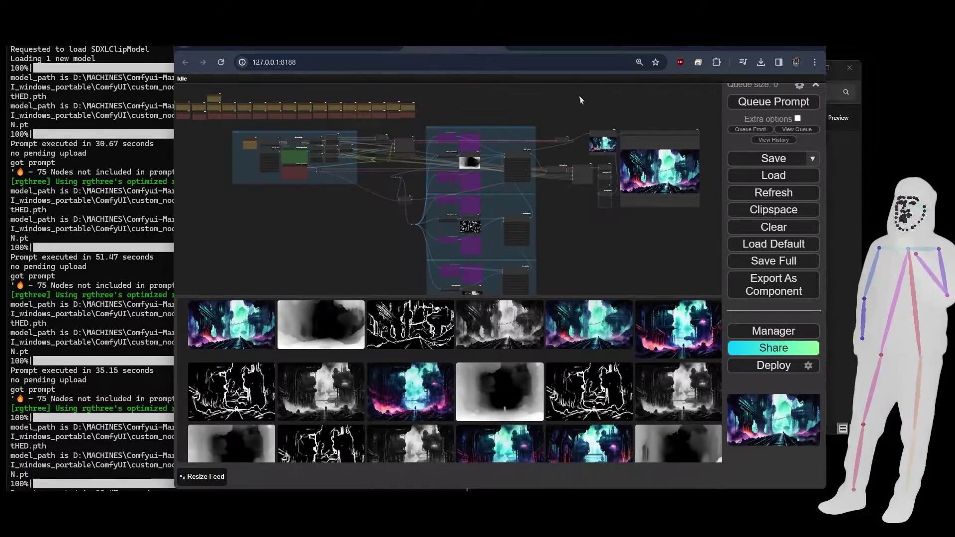
- Switch the ComfyUI page to full-screen with F11 and open the Manager menu
{"action": "key", "text": "F11"}
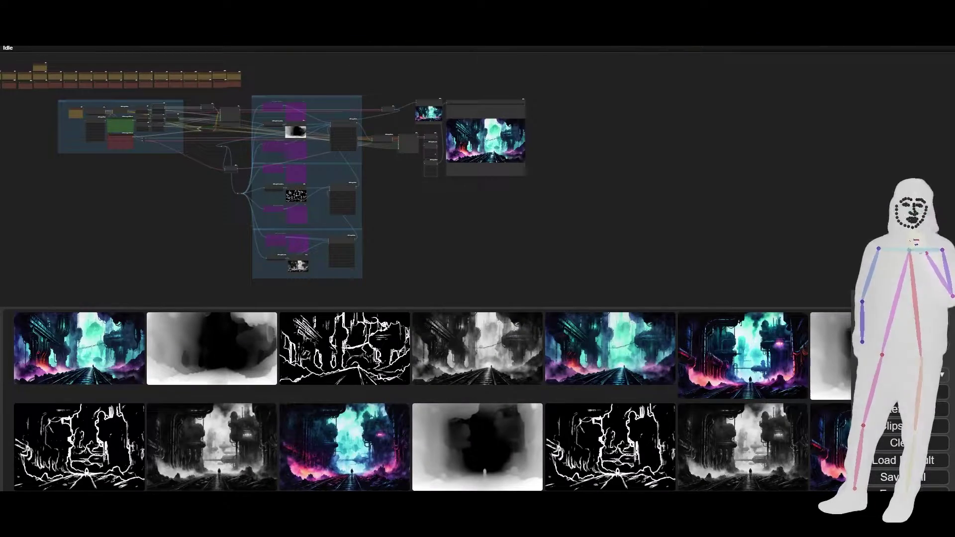
{"action": "left_click", "coordinate": [898, 329]}
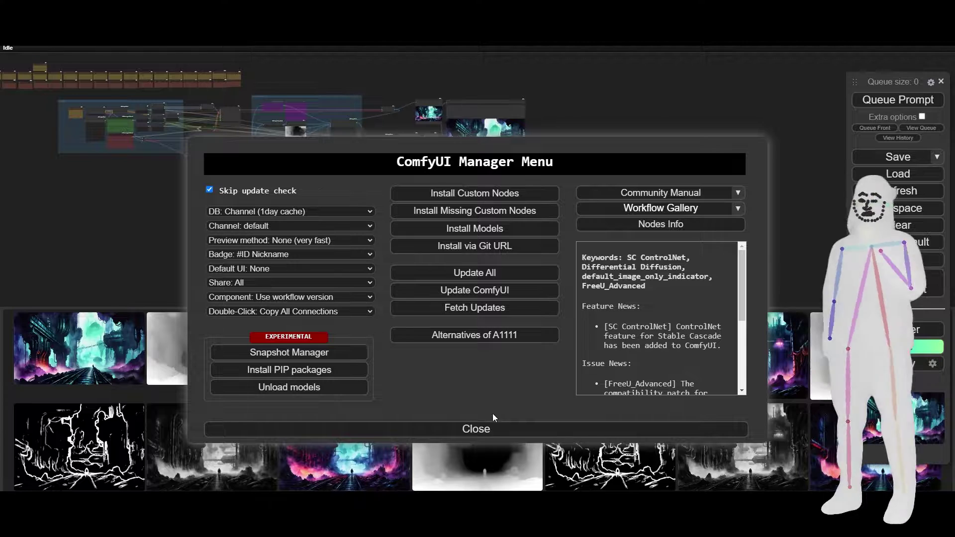
- Open D:\MACHINES\comfy-November23\ComfyUI in a new tab, browse the new install's ckpts folder, then return to the Manager menu
{"action": "left_click", "coordinate": [104, 487]}
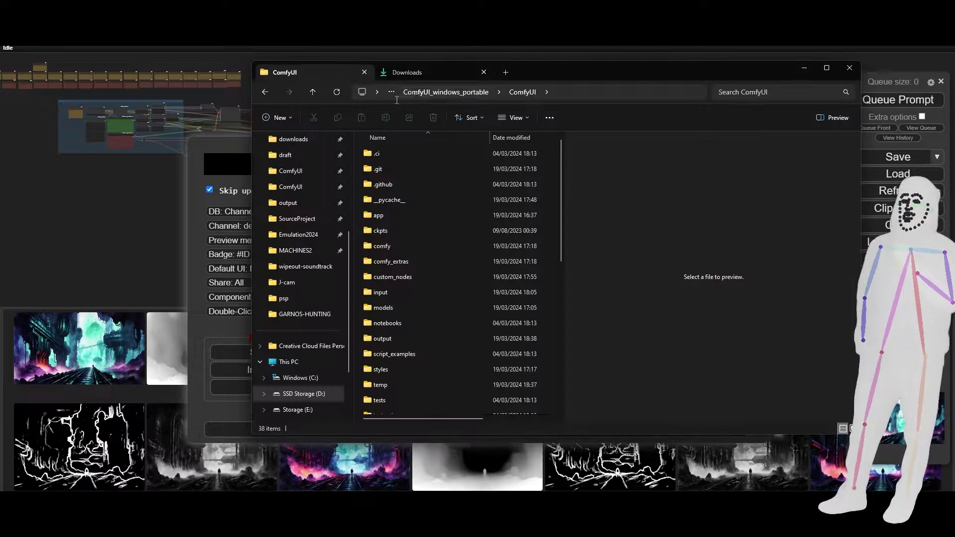
{"action": "left_click", "coordinate": [506, 72]}
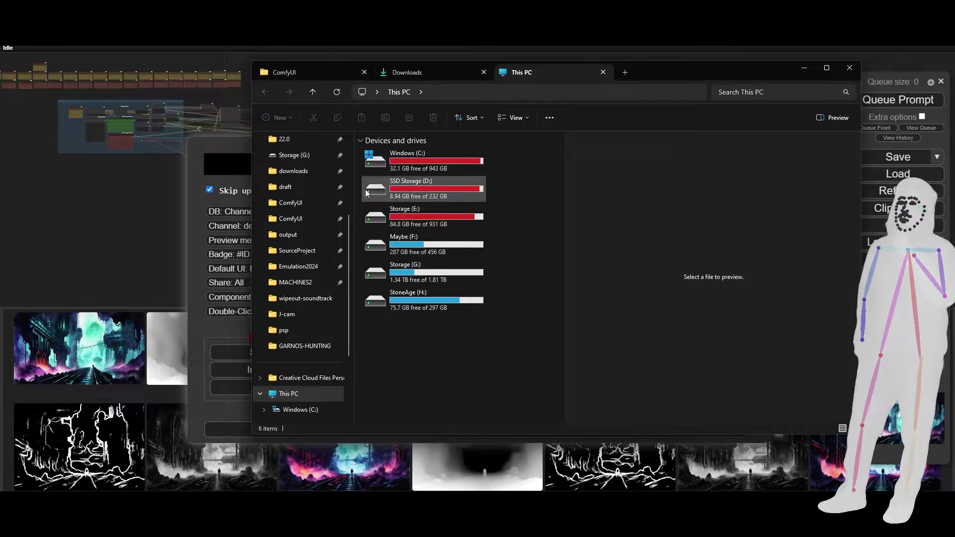
{"action": "left_click", "coordinate": [296, 204]}
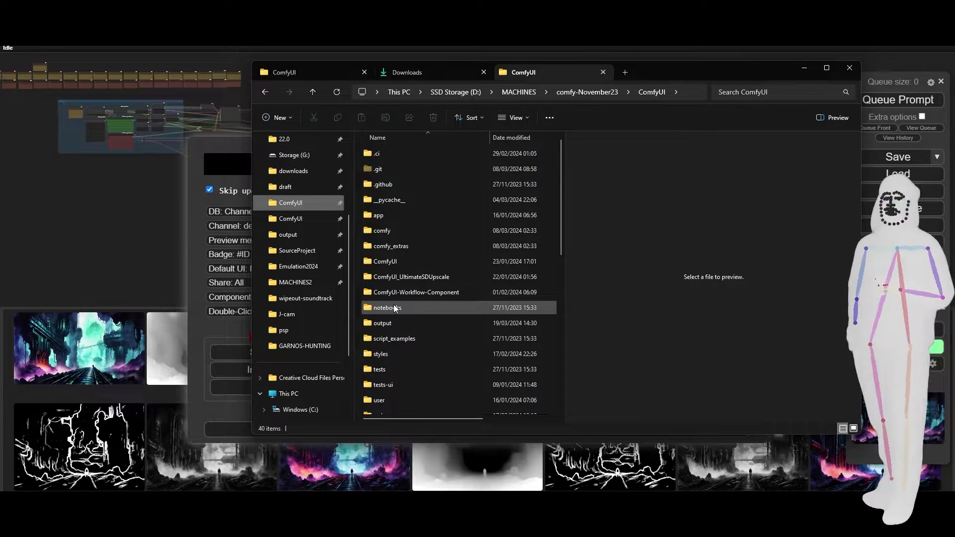
{"action": "left_click", "coordinate": [314, 71]}
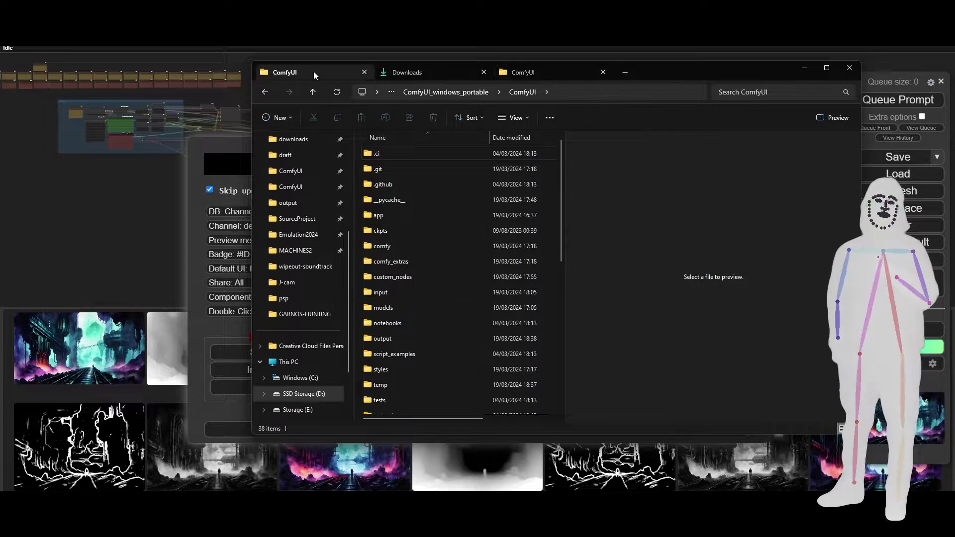
{"action": "left_click", "coordinate": [384, 232]}
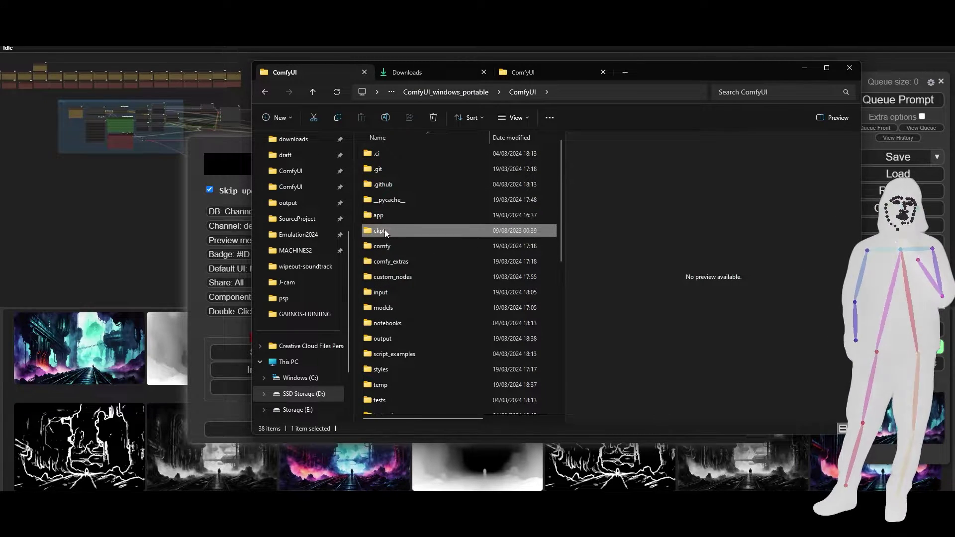
{"action": "double_click", "coordinate": [384, 232]}
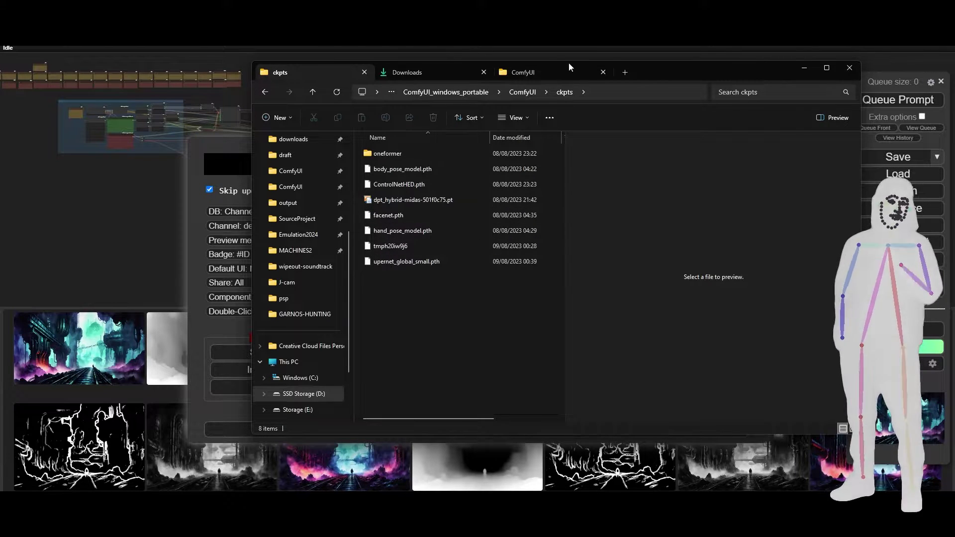
{"action": "left_click", "coordinate": [521, 93]}
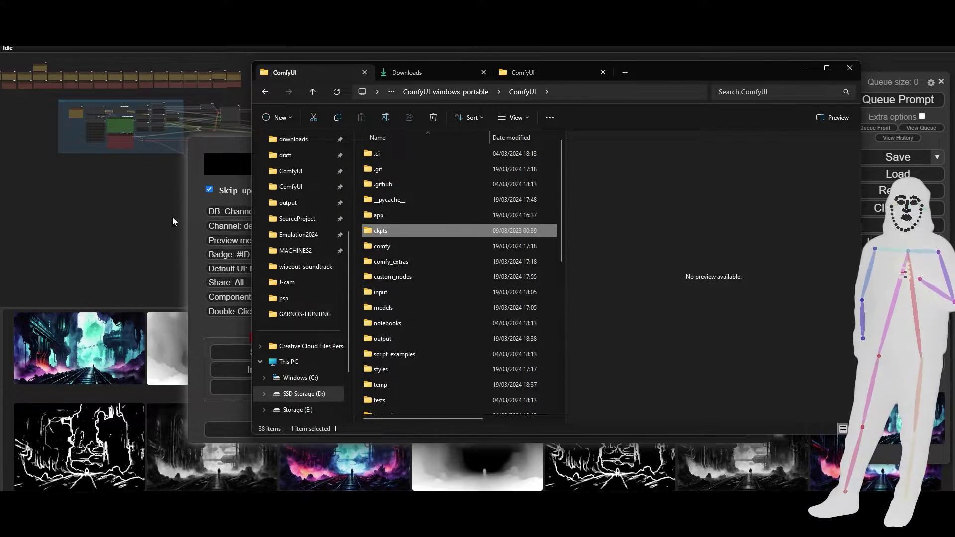
{"action": "left_click", "coordinate": [203, 250]}
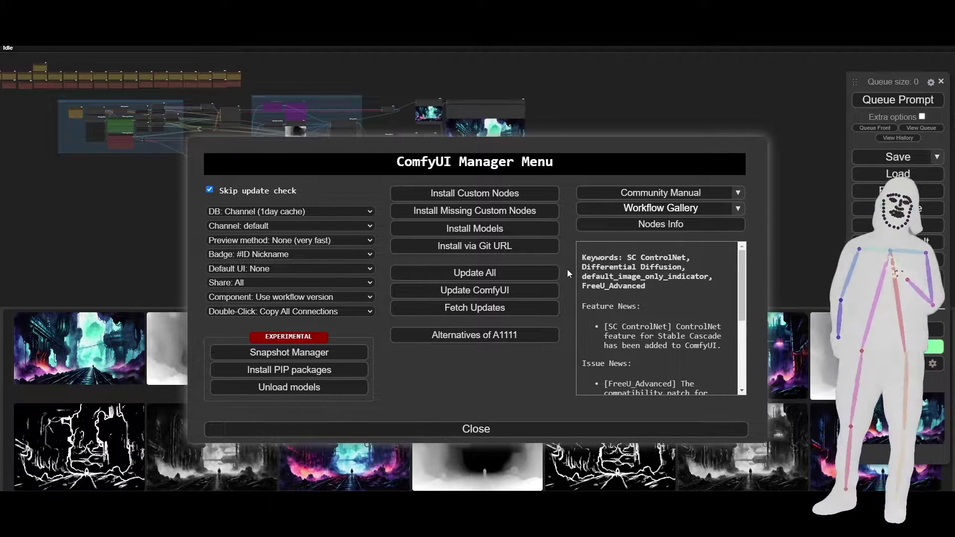
- Search 'var' in the Start menu to reach System Properties and its Environment Variables window
{"action": "key", "text": "super"}
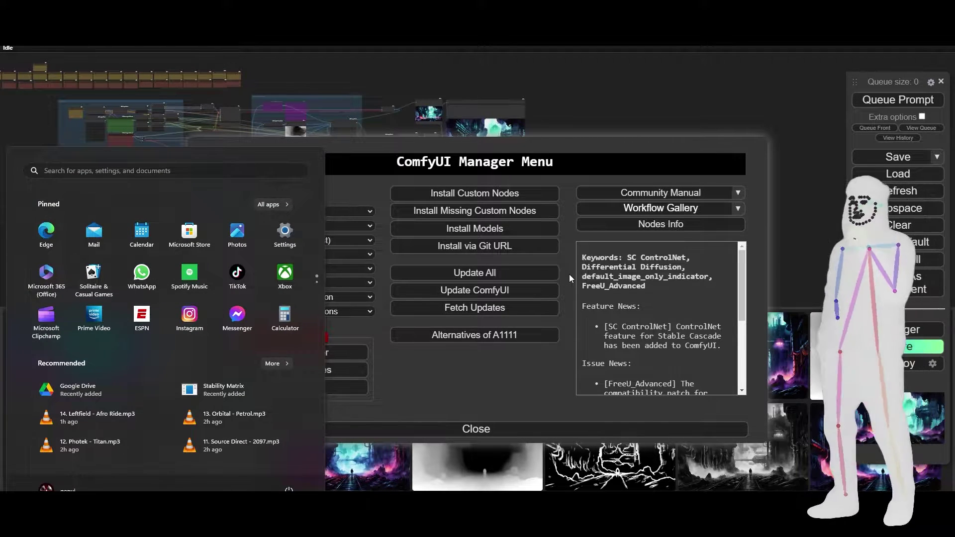
{"action": "type", "text": "syste"}
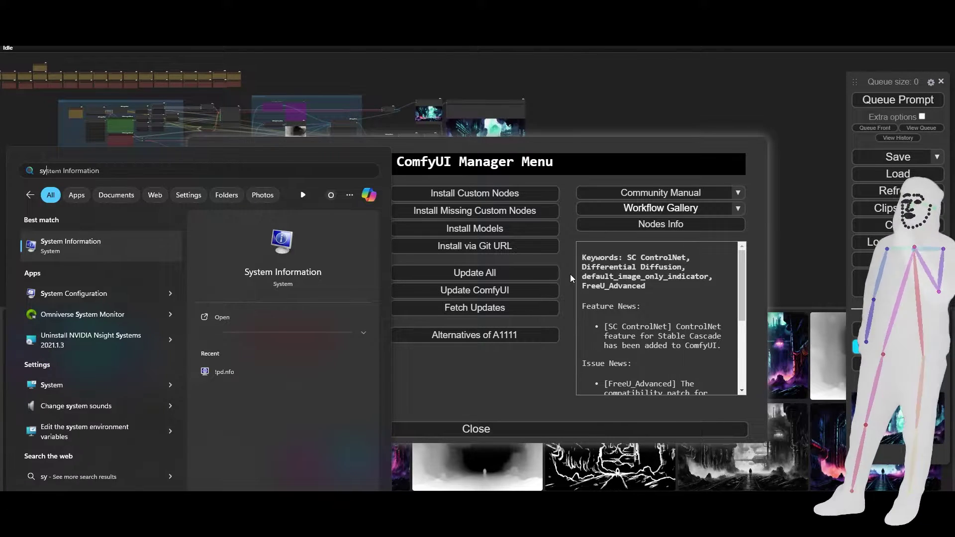
{"action": "key", "text": "BackSpace"}
{"action": "key", "text": "BackSpace"}
{"action": "key", "text": "BackSpace"}
{"action": "key", "text": "BackSpace"}
{"action": "key", "text": "BackSpace"}
{"action": "type", "text": "variations"}
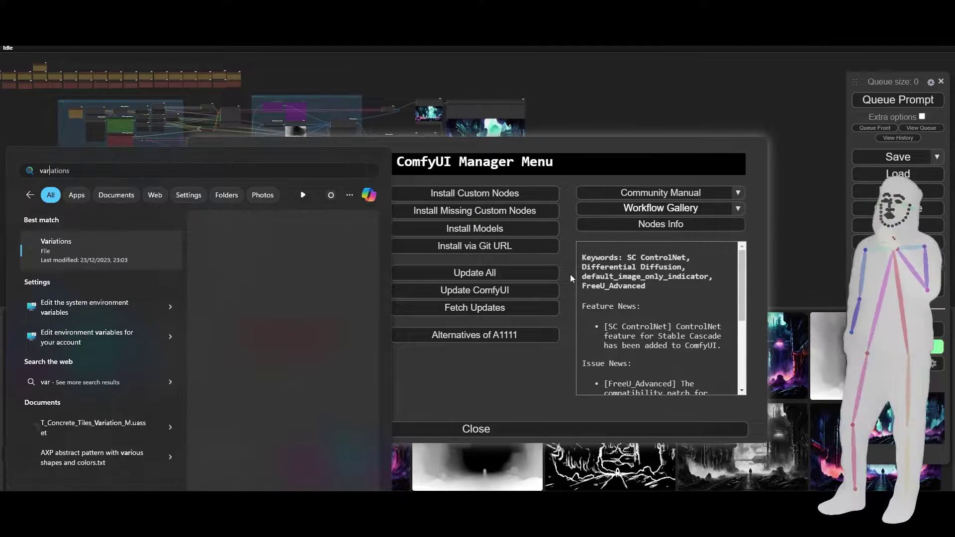
{"action": "left_click", "coordinate": [55, 306]}
{"action": "left_click", "coordinate": [201, 233]}
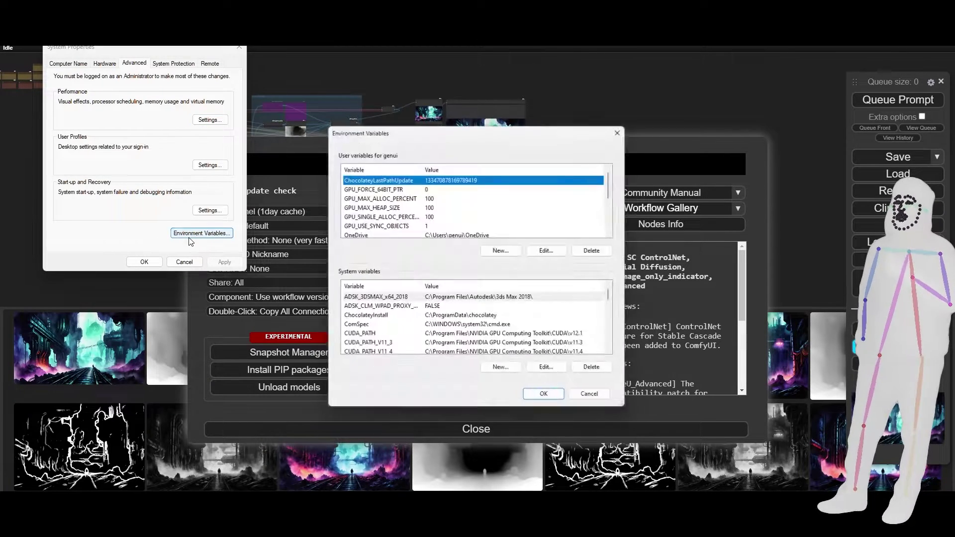
- Edit the system PATH variable and read its D:\MACHINES portable python_embeded\Scripts entry
{"action": "left_click", "coordinate": [550, 371]}
{"action": "left_click", "coordinate": [611, 294]}
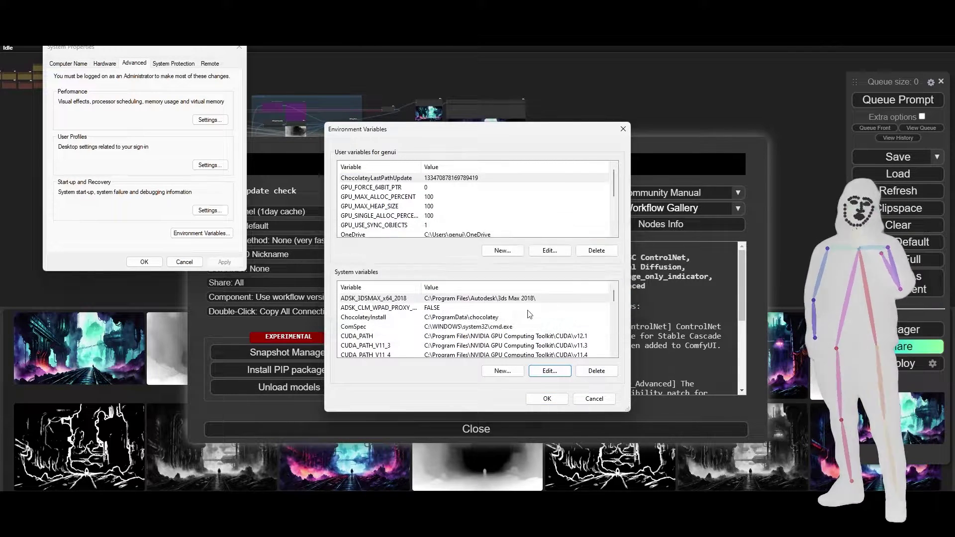
{"action": "left_click_drag", "start_coordinate": [614, 299], "coordinate": [613, 311]}
{"action": "scroll", "coordinate": [612, 313], "scroll_direction": "down", "scroll_amount": 1}
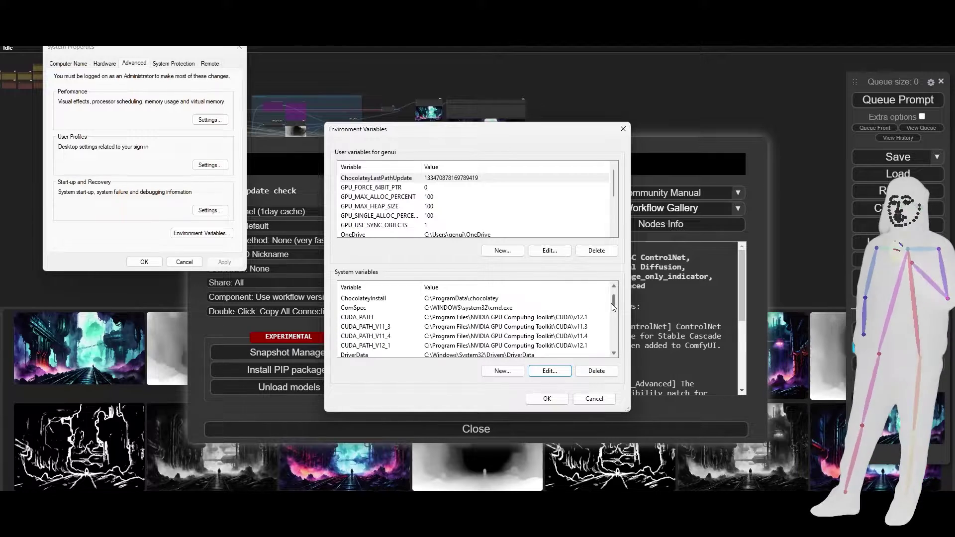
{"action": "scroll", "coordinate": [608, 319], "scroll_direction": "down", "scroll_amount": 2}
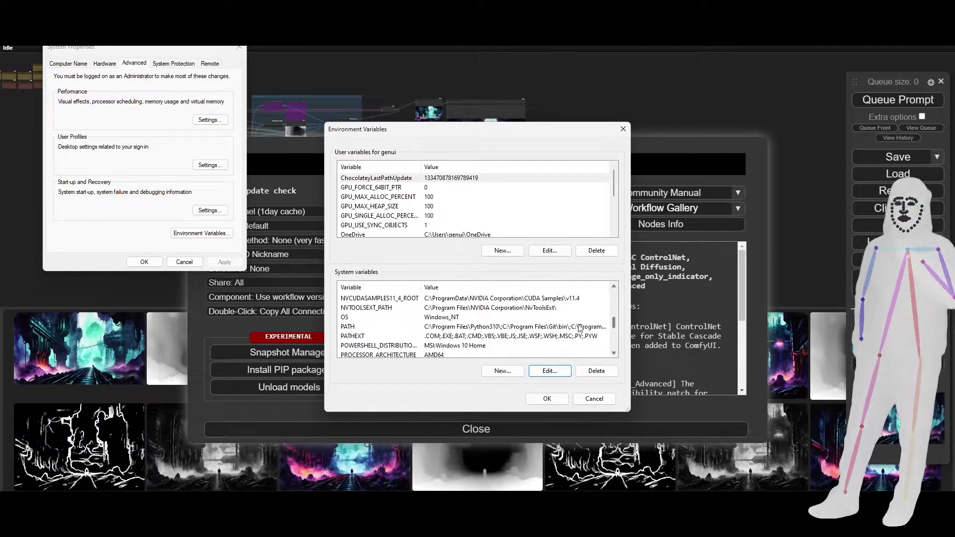
{"action": "left_click", "coordinate": [477, 328]}
{"action": "left_click", "coordinate": [533, 371]}
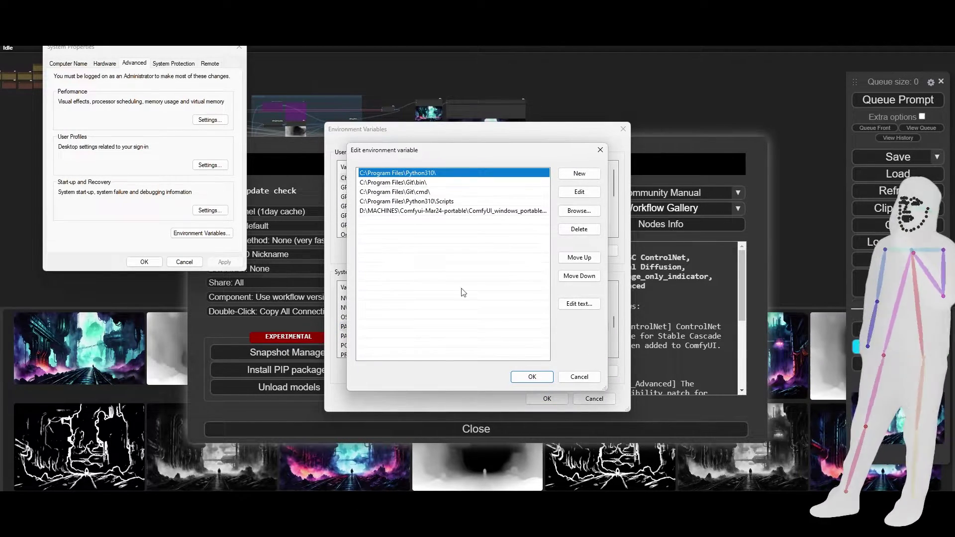
{"action": "left_click", "coordinate": [425, 211]}
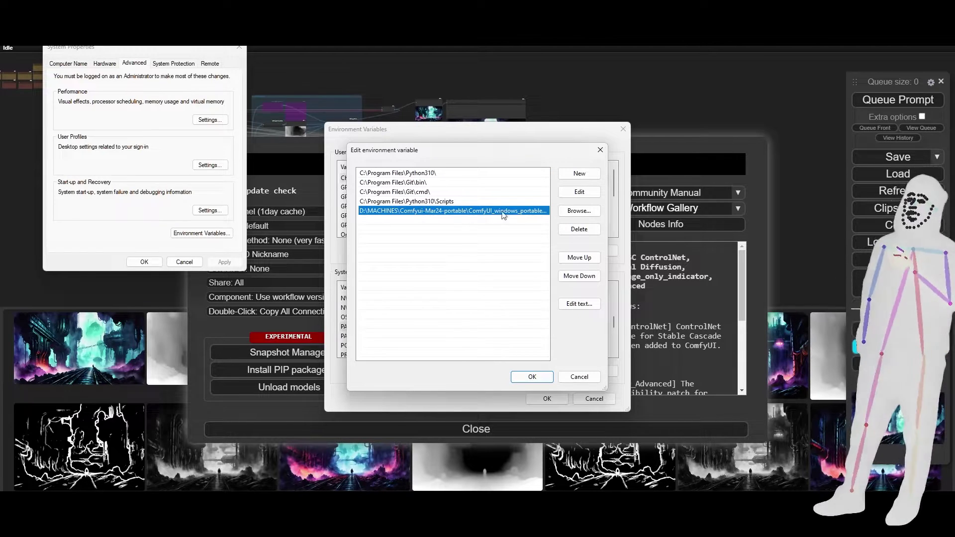
{"action": "left_click", "coordinate": [578, 192]}
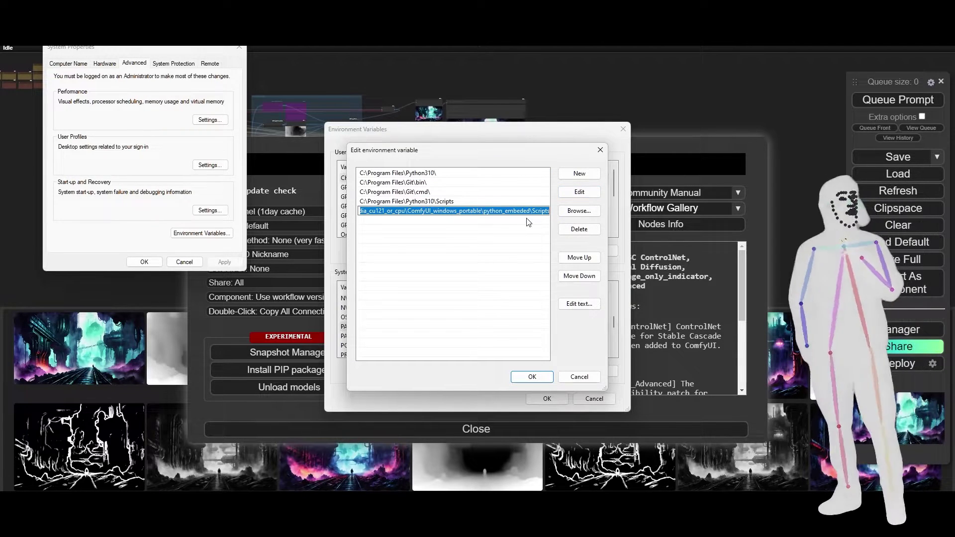
{"action": "key", "text": "End"}
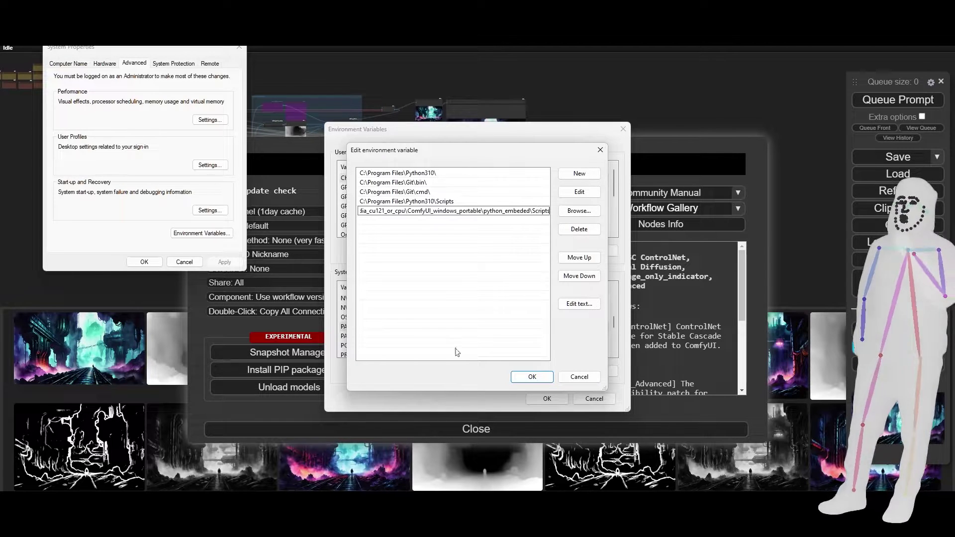
- Open the python_embeded\Scripts folder and display its full path in the address bar
{"action": "key", "text": "super+t"}
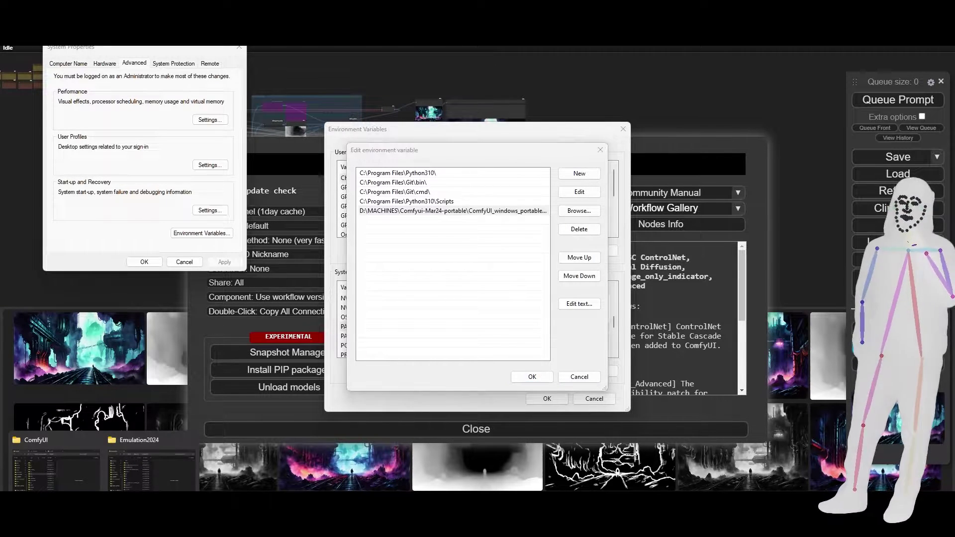
{"action": "key", "text": "Left"}
{"action": "key", "text": "Return"}
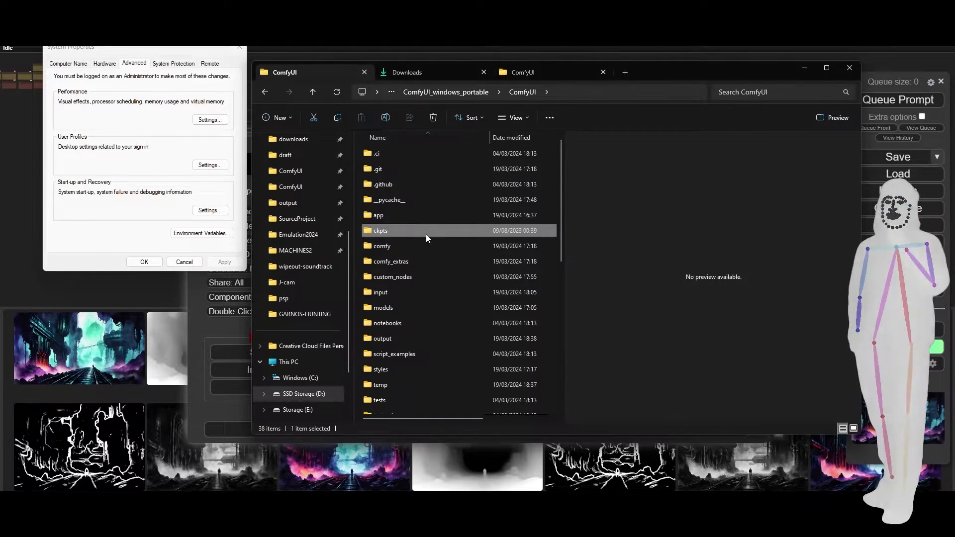
{"action": "left_click", "coordinate": [464, 94]}
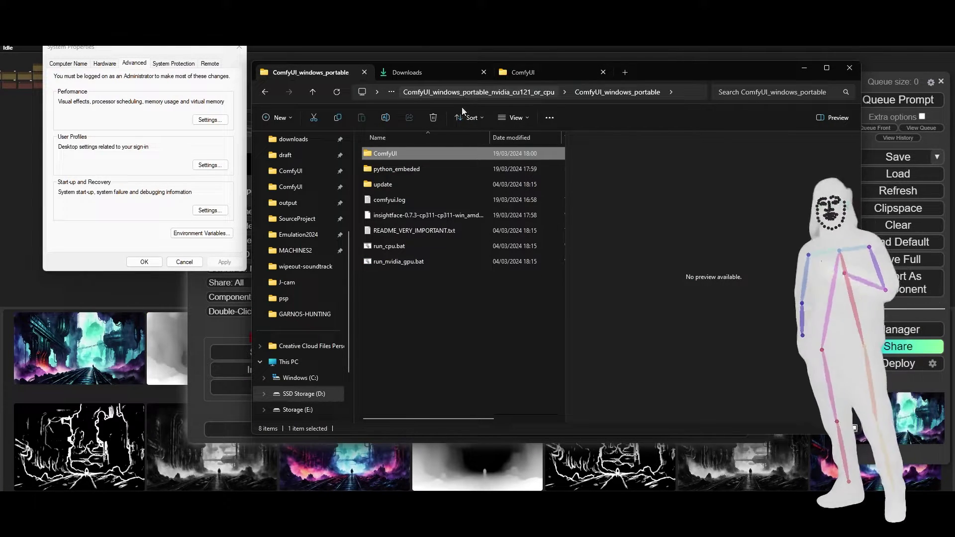
{"action": "double_click", "coordinate": [394, 169]}
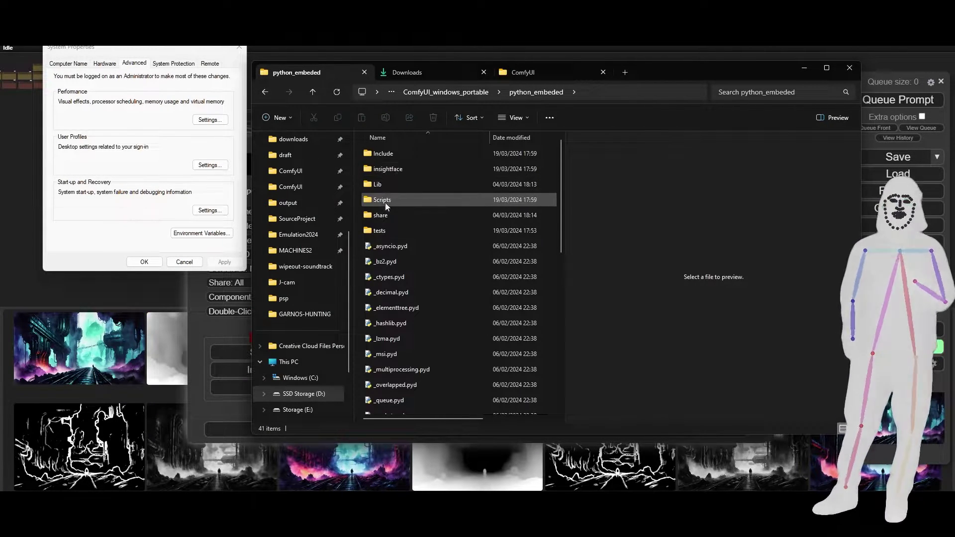
{"action": "left_click", "coordinate": [385, 203]}
{"action": "double_click", "coordinate": [384, 203]}
{"action": "left_click", "coordinate": [643, 92]}
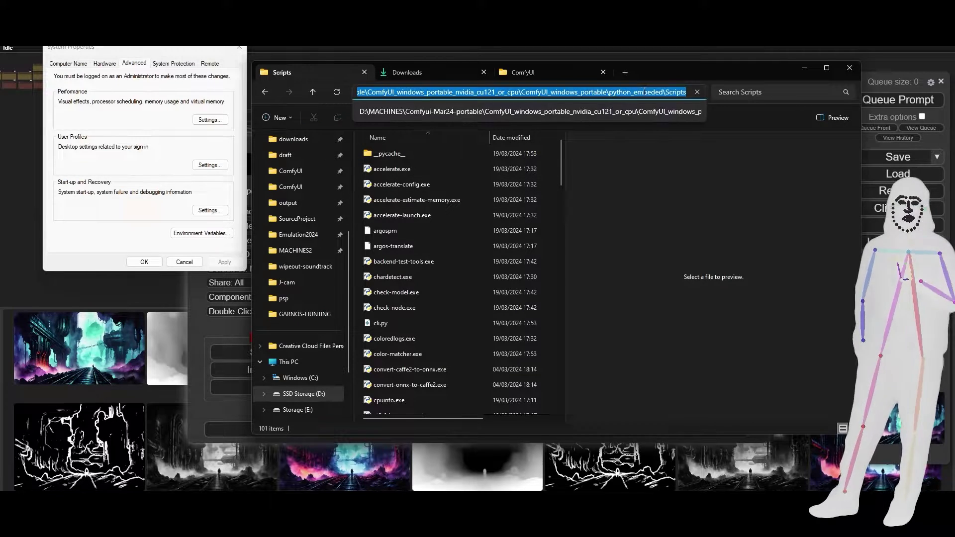
- Cancel the PATH editor and Environment Variables windows, then go back to ComfyUI_windows_portable
{"action": "left_click", "coordinate": [644, 169]}
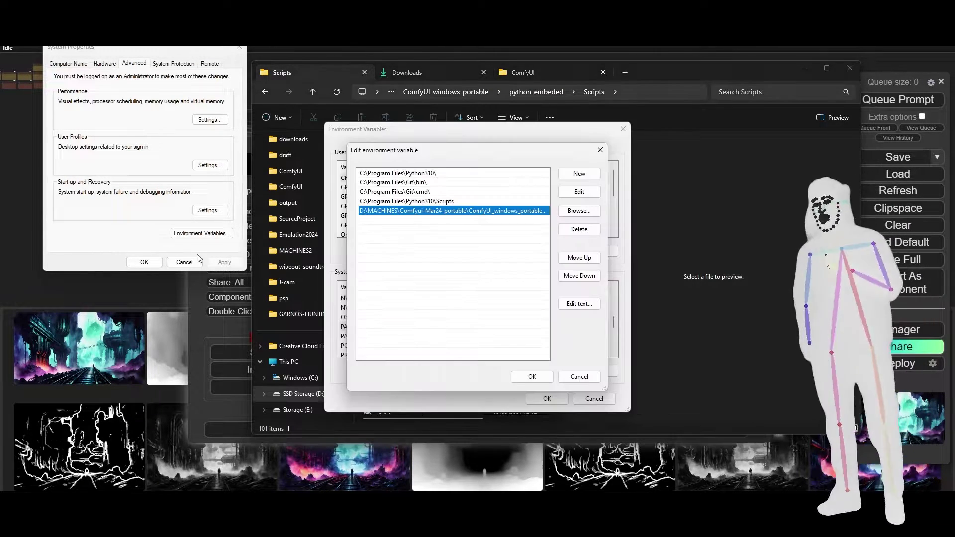
{"action": "left_click", "coordinate": [579, 377]}
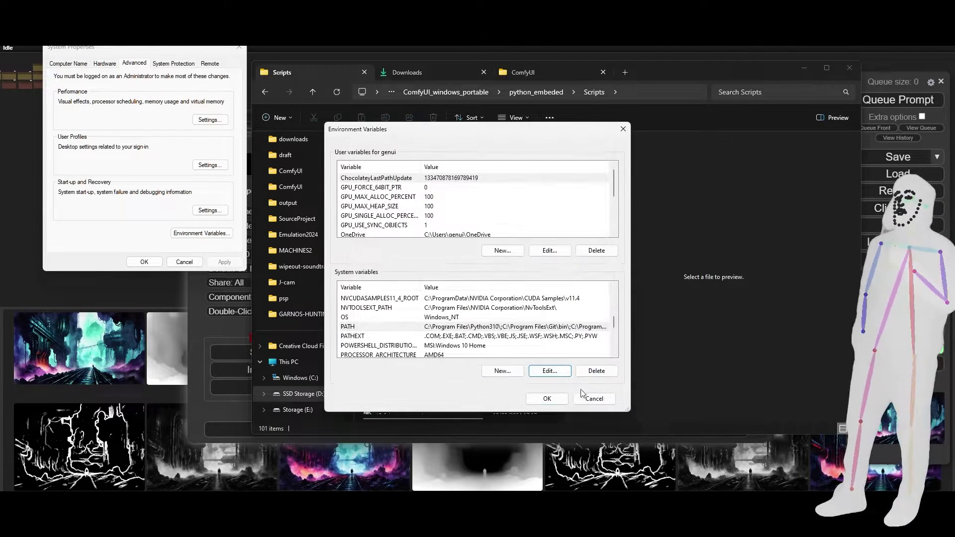
{"action": "left_click", "coordinate": [594, 398]}
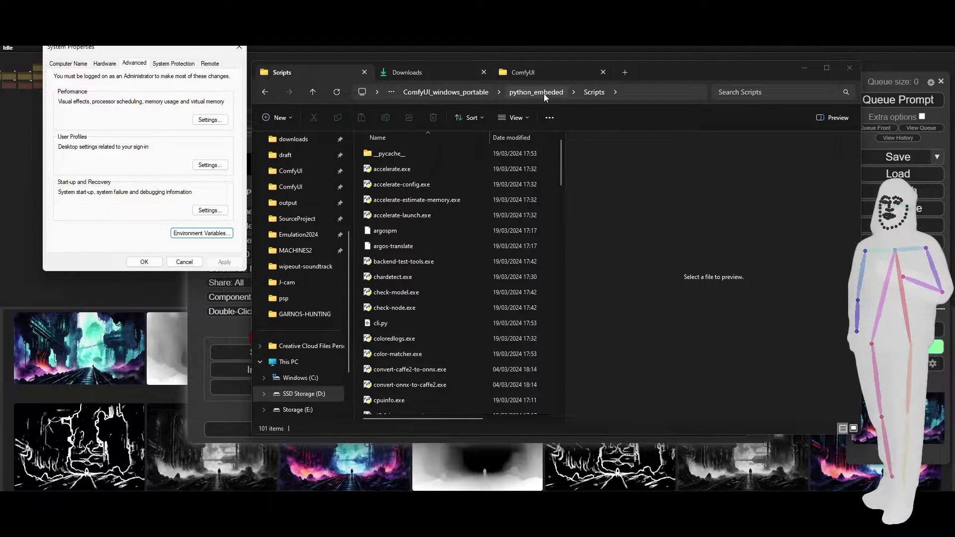
{"action": "left_click", "coordinate": [464, 94]}
{"action": "left_click", "coordinate": [414, 333]}
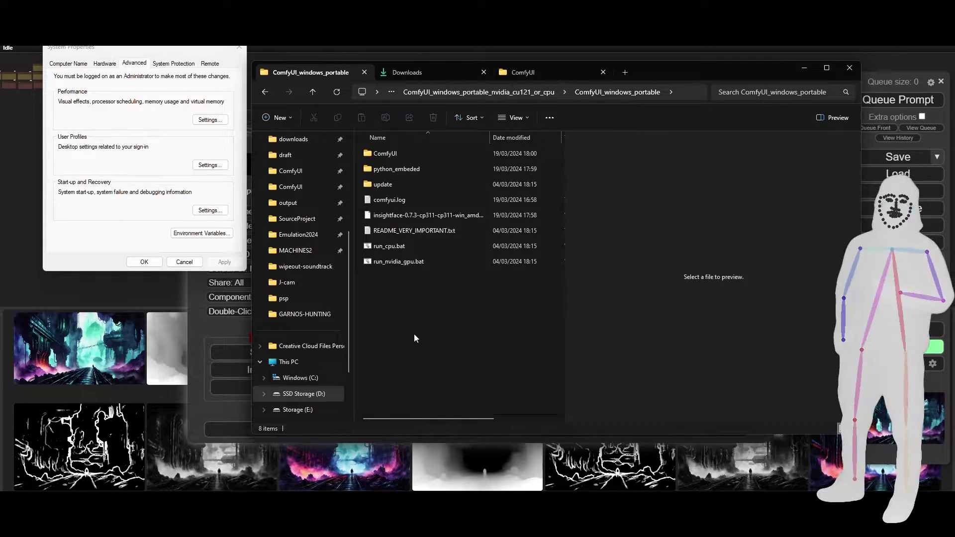
- Show the custom nodes list filtered to 'import failed', which lists no entries
{"action": "left_click", "coordinate": [420, 216]}
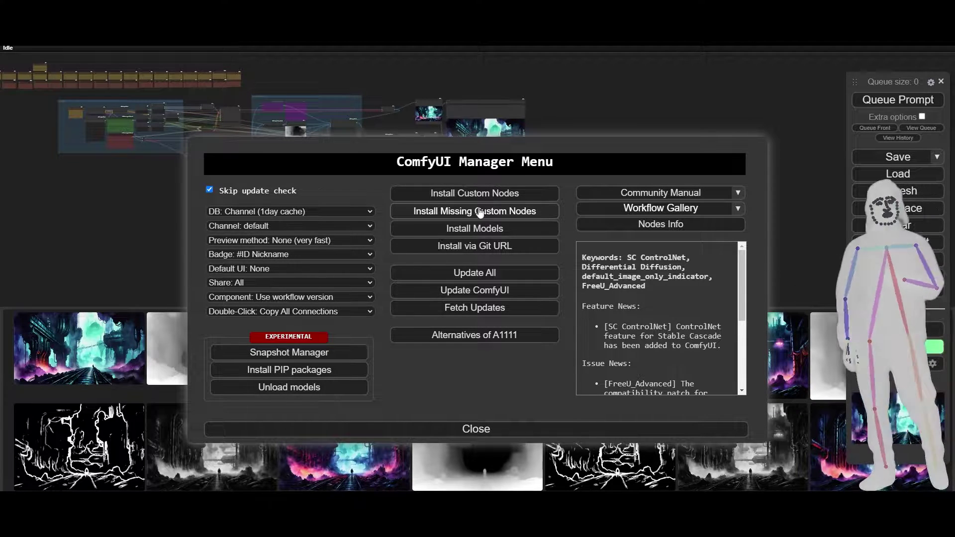
{"action": "left_click", "coordinate": [490, 195]}
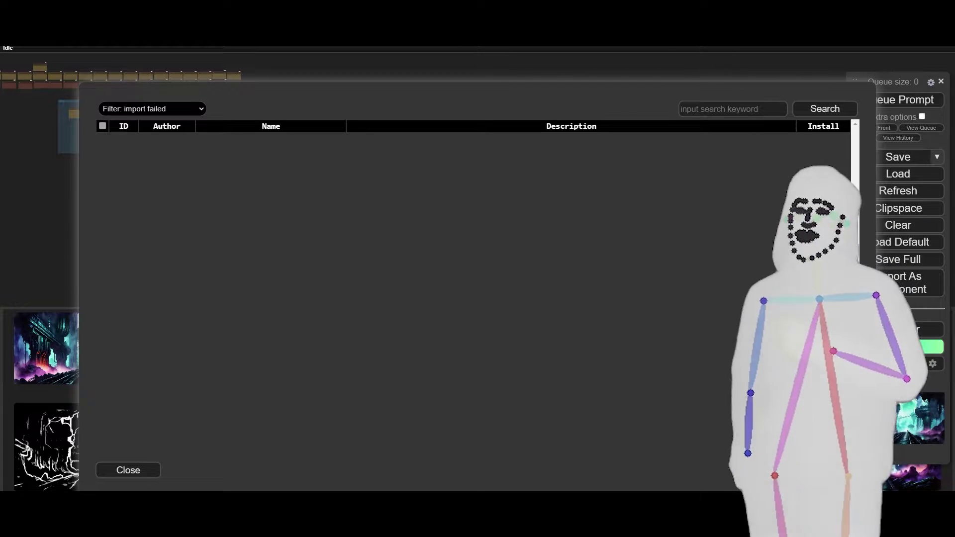
- Close the custom nodes list and then the ComfyUI Manager Menu
{"action": "left_click", "coordinate": [128, 470]}
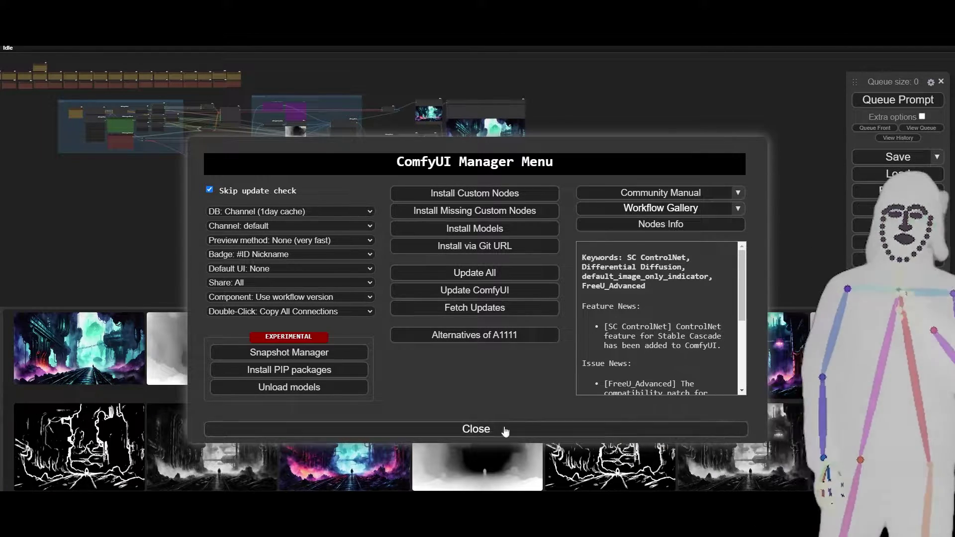
{"action": "left_click", "coordinate": [476, 429]}
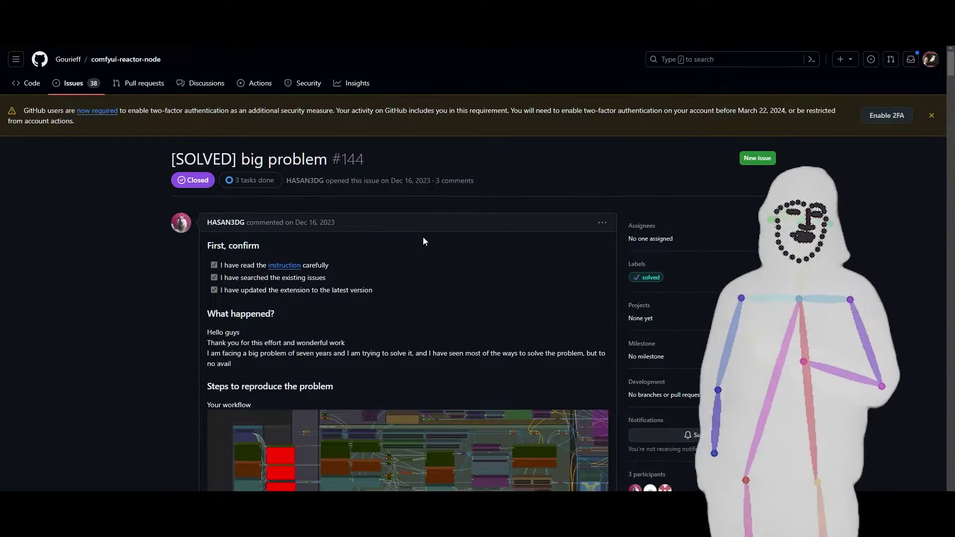
{"action": "scroll", "coordinate": [423, 237], "scroll_direction": "down", "scroll_amount": 1}
{"action": "scroll", "coordinate": [423, 238], "scroll_direction": "down", "scroll_amount": 5}
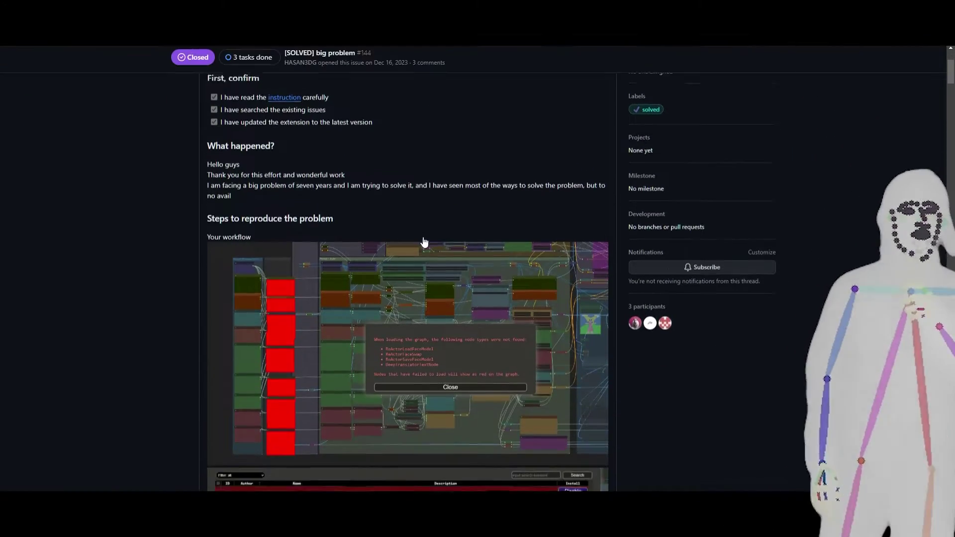
{"action": "scroll", "coordinate": [424, 243], "scroll_direction": "down", "scroll_amount": 7}
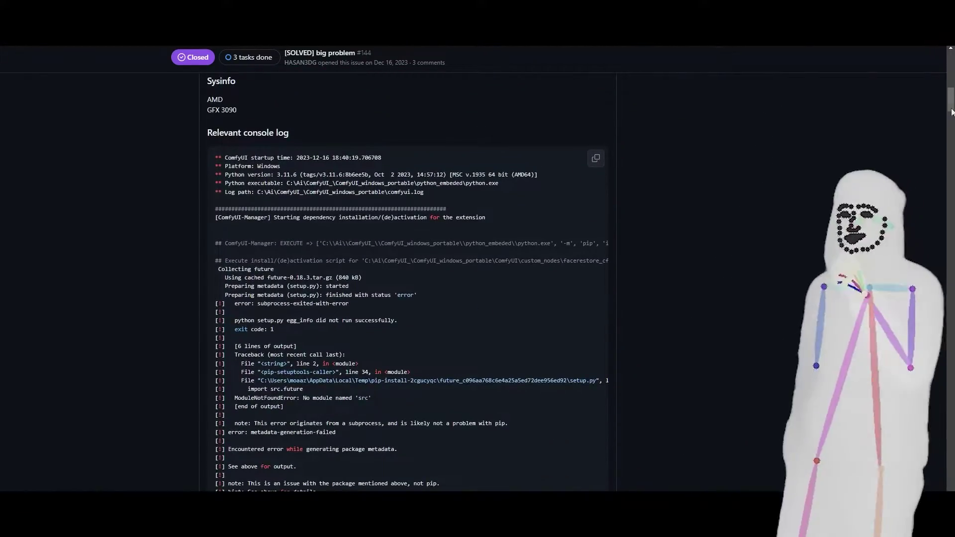
{"action": "left_click_drag", "start_coordinate": [950, 99], "coordinate": [933, 432]}
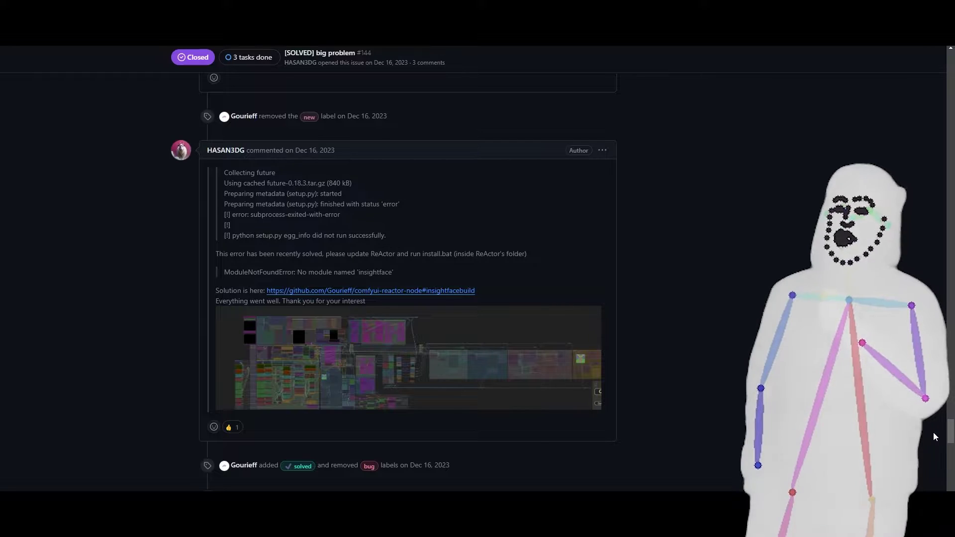
- Open the insightfacebuild solution and select the python_embeded\python.exe -V command under Troubleshooting
{"action": "left_click", "coordinate": [369, 291]}
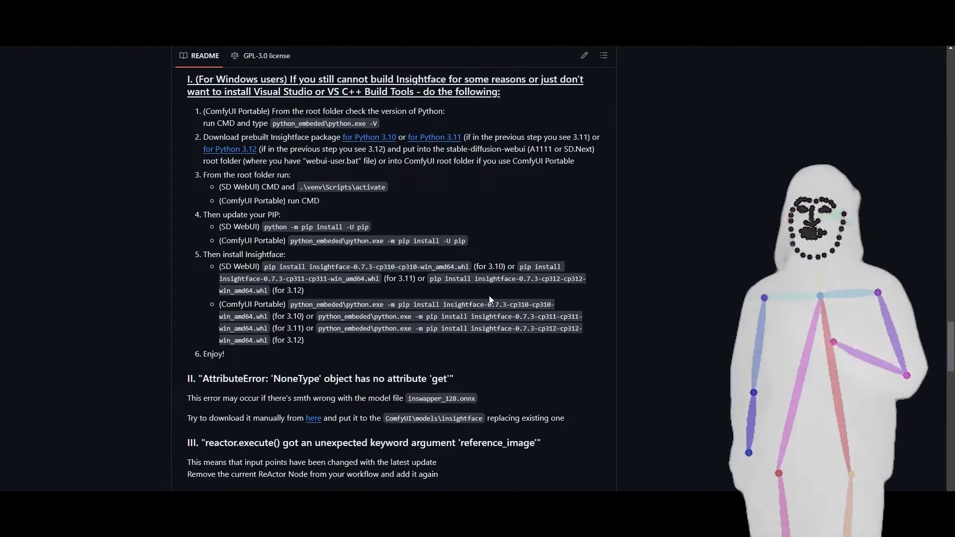
{"action": "scroll", "coordinate": [374, 221], "scroll_direction": "up", "scroll_amount": 1}
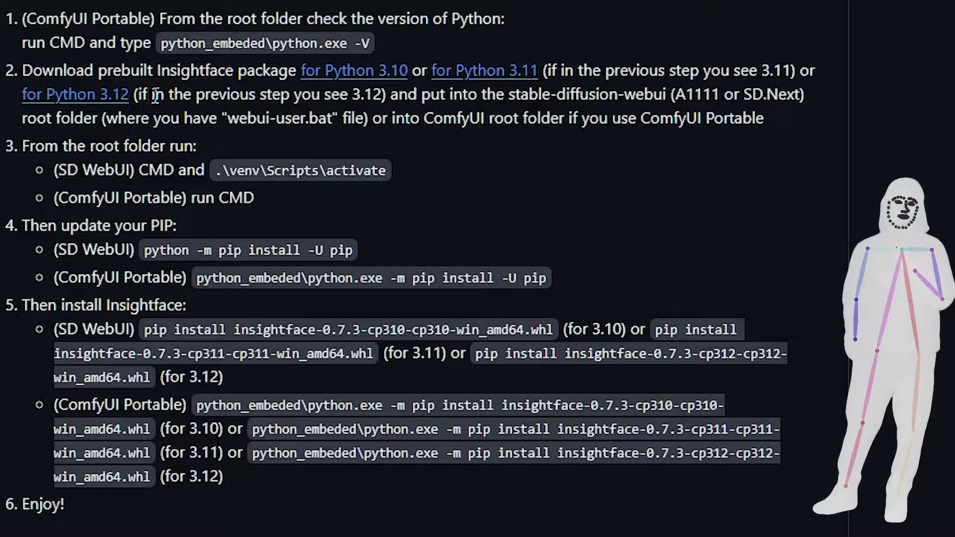
{"action": "left_click_drag", "start_coordinate": [166, 47], "coordinate": [358, 47]}
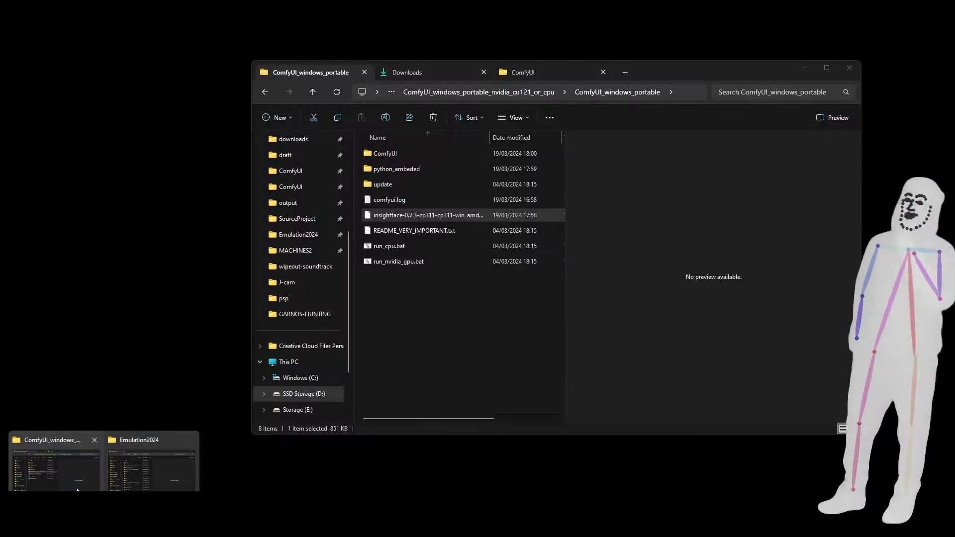
- Open a PowerShell terminal in the ComfyUI_windows_portable folder
{"action": "left_click", "coordinate": [57, 460]}
{"action": "left_click", "coordinate": [419, 300]}
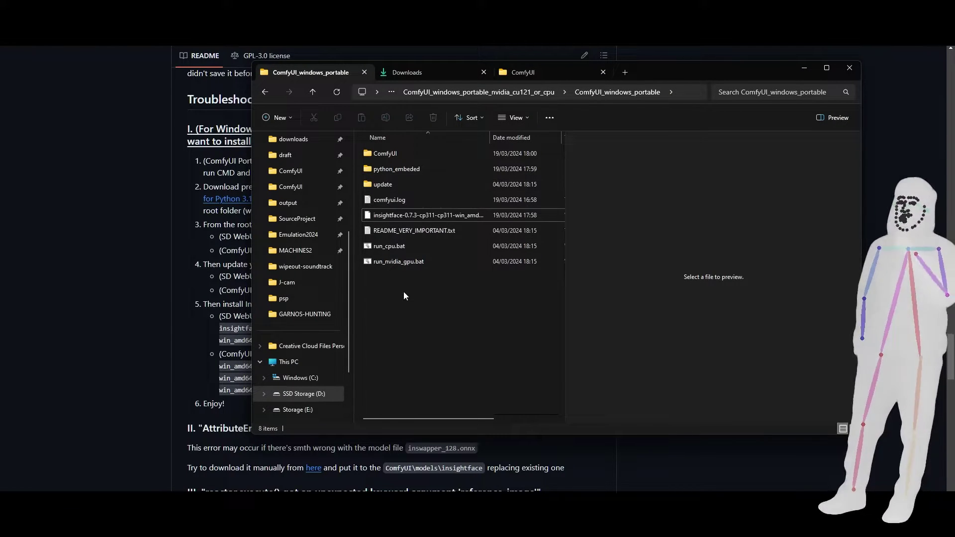
{"action": "right_click", "coordinate": [404, 283]}
{"action": "left_click", "coordinate": [429, 402]}
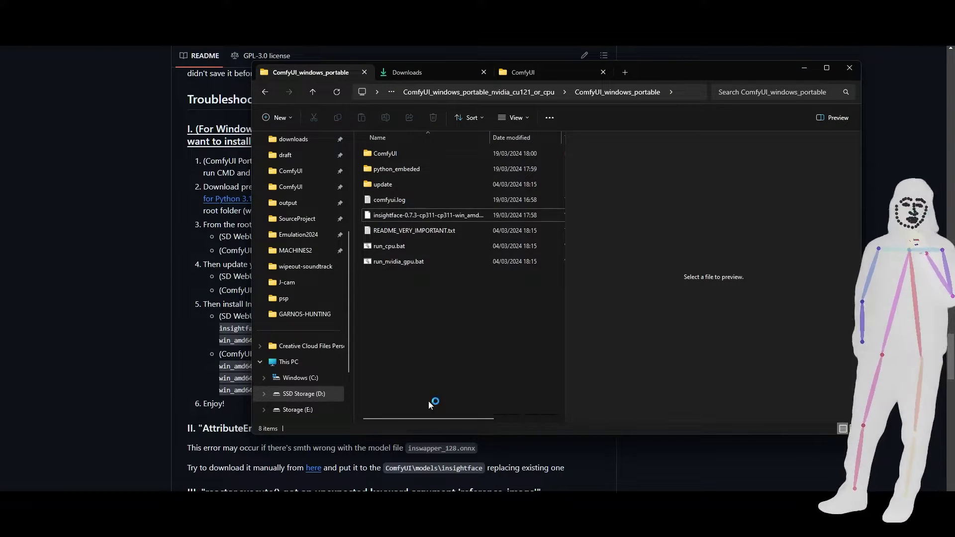
{"action": "left_click", "coordinate": [218, 64]}
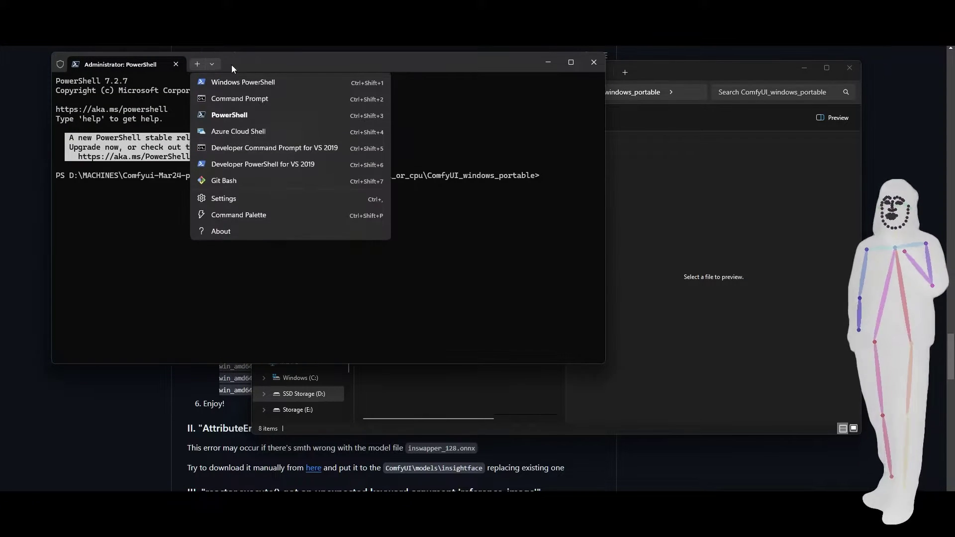
{"action": "left_click", "coordinate": [521, 82]}
- Select the python_embeded folder in Explorer, then bring the README page back
{"action": "left_click", "coordinate": [729, 182]}
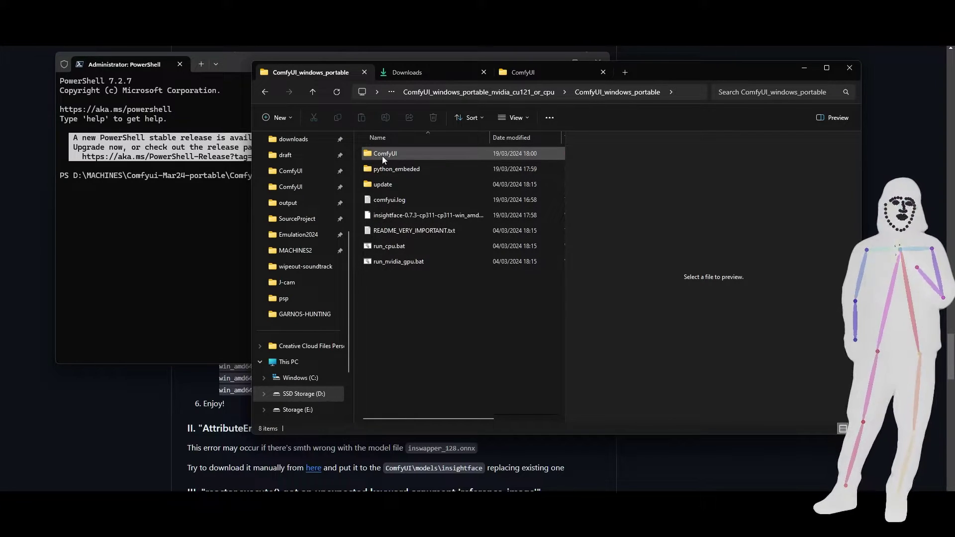
{"action": "left_click", "coordinate": [401, 169]}
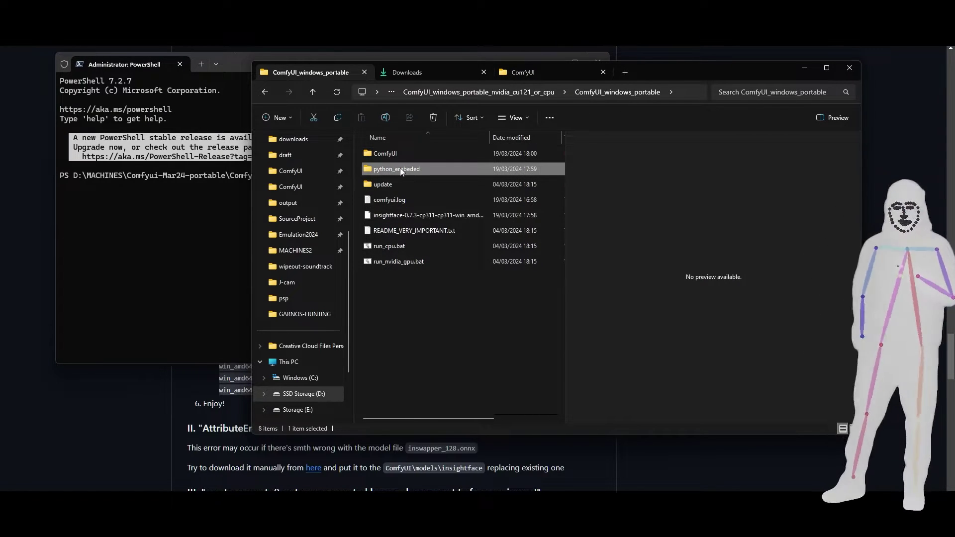
{"action": "left_click", "coordinate": [551, 464]}
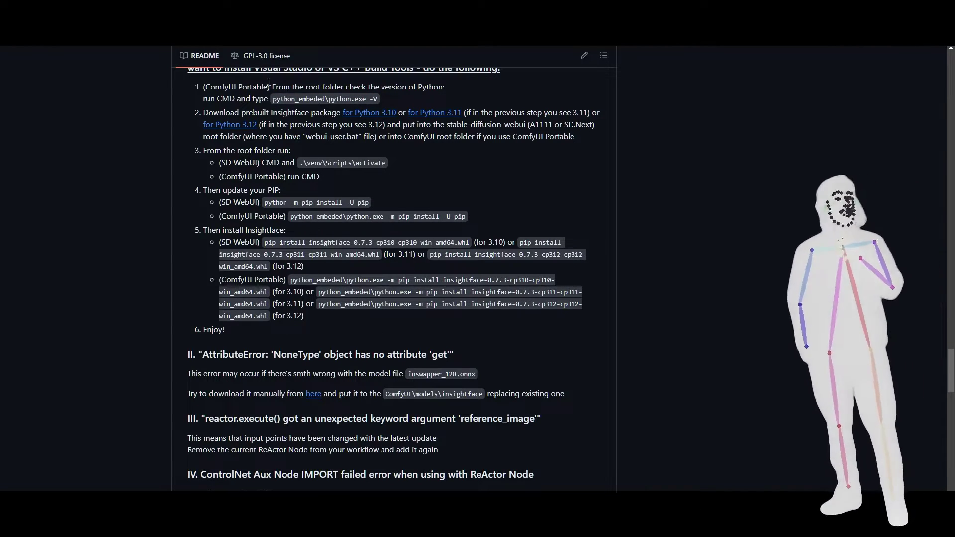
- Select 'insightface-0.7.3-cp311-cp311-win_amd64.whl' in the README's pip install command
{"action": "scroll", "coordinate": [300, 111], "scroll_direction": "down", "scroll_amount": 2}
{"action": "scroll", "coordinate": [300, 109], "scroll_direction": "down", "scroll_amount": 2}
{"action": "scroll", "coordinate": [302, 125], "scroll_direction": "up", "scroll_amount": 4}
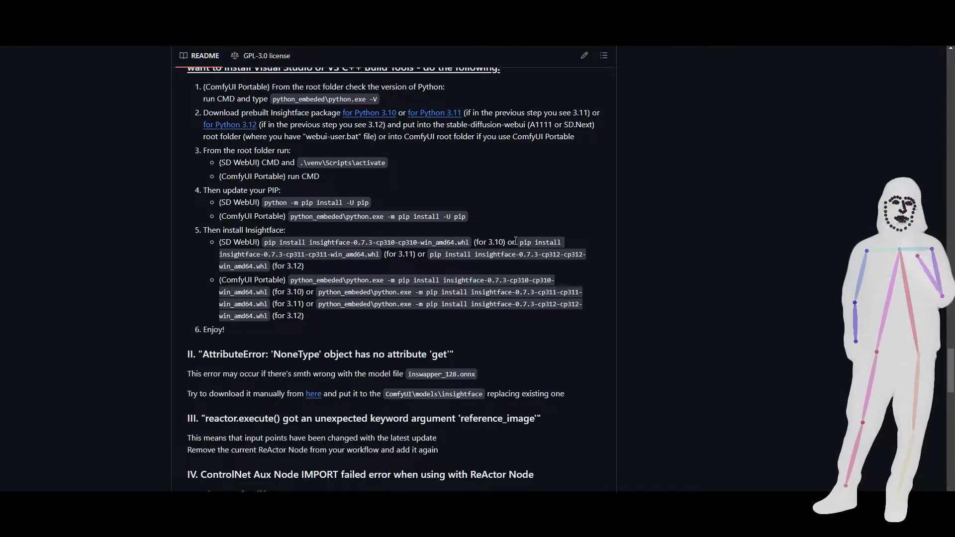
{"action": "left_click_drag", "start_coordinate": [220, 255], "coordinate": [363, 254]}
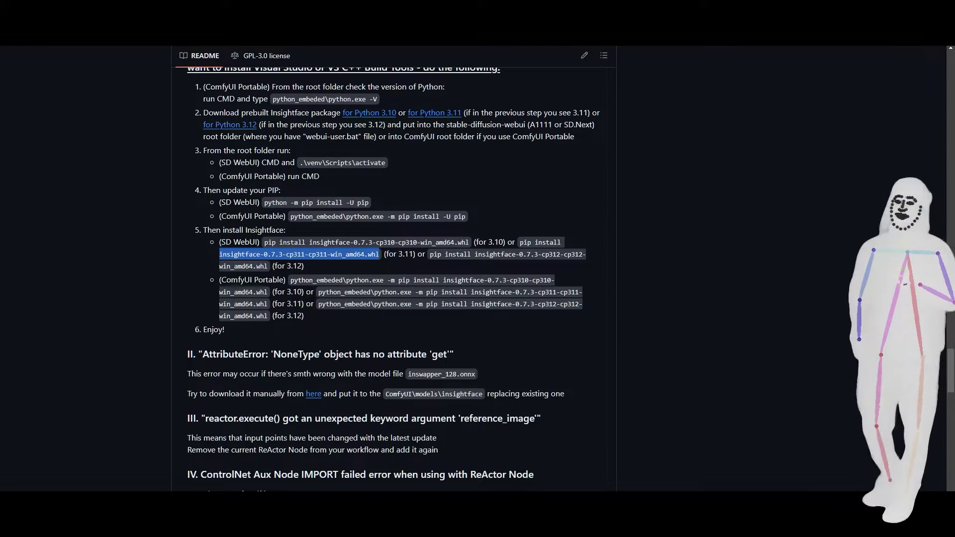
- Check the insightface wheel's full file name without renaming it, then close File Explorer
{"action": "mouse_move", "coordinate": [104, 527]}
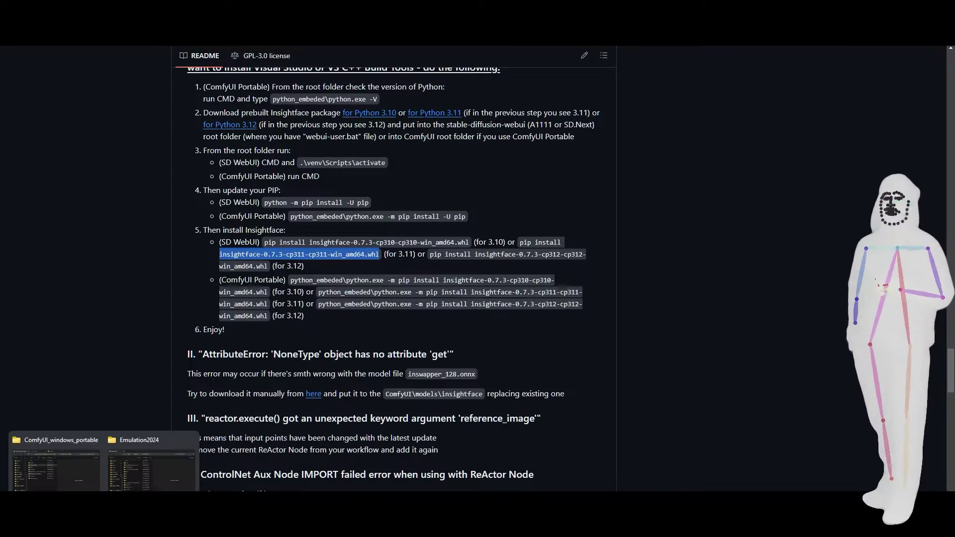
{"action": "left_click", "coordinate": [76, 477]}
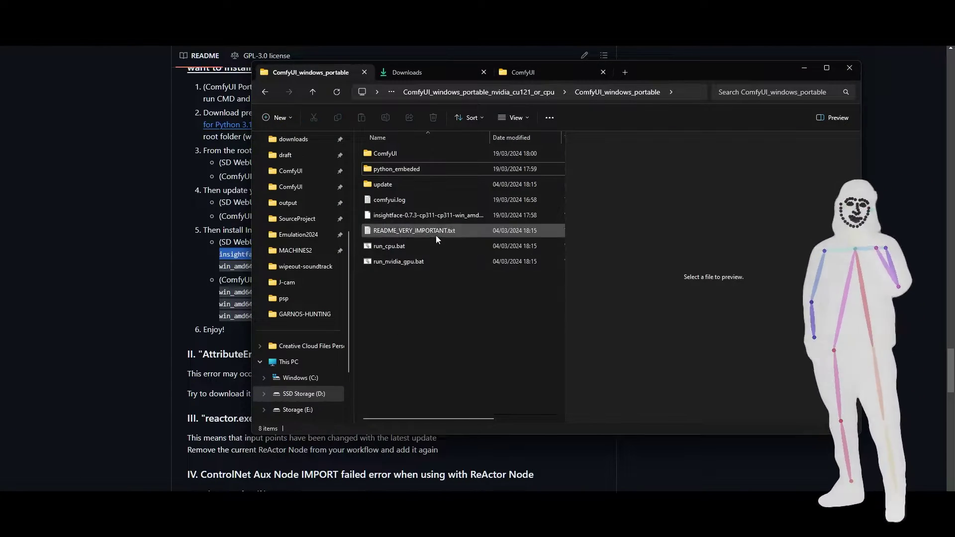
{"action": "left_click", "coordinate": [429, 219]}
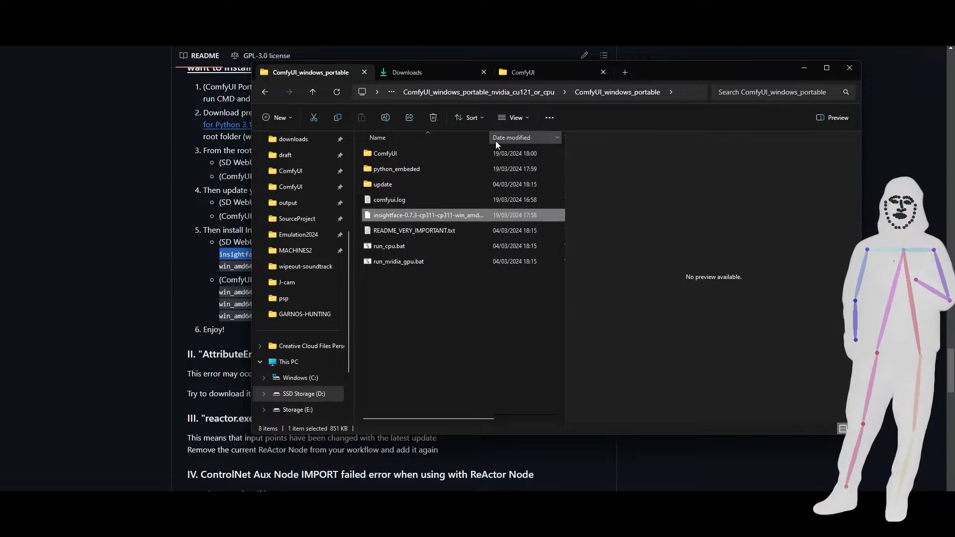
{"action": "left_click_drag", "start_coordinate": [491, 142], "coordinate": [516, 142]}
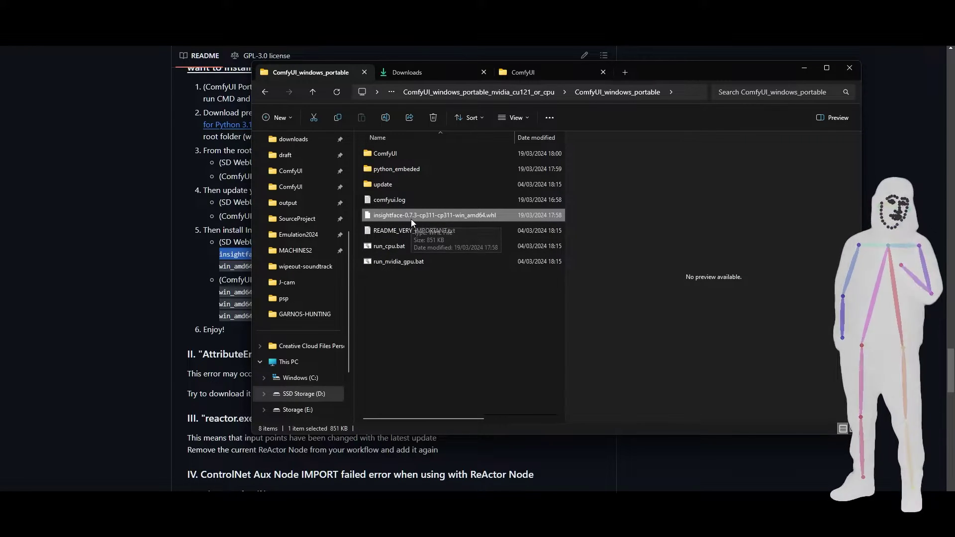
{"action": "key", "text": "F2"}
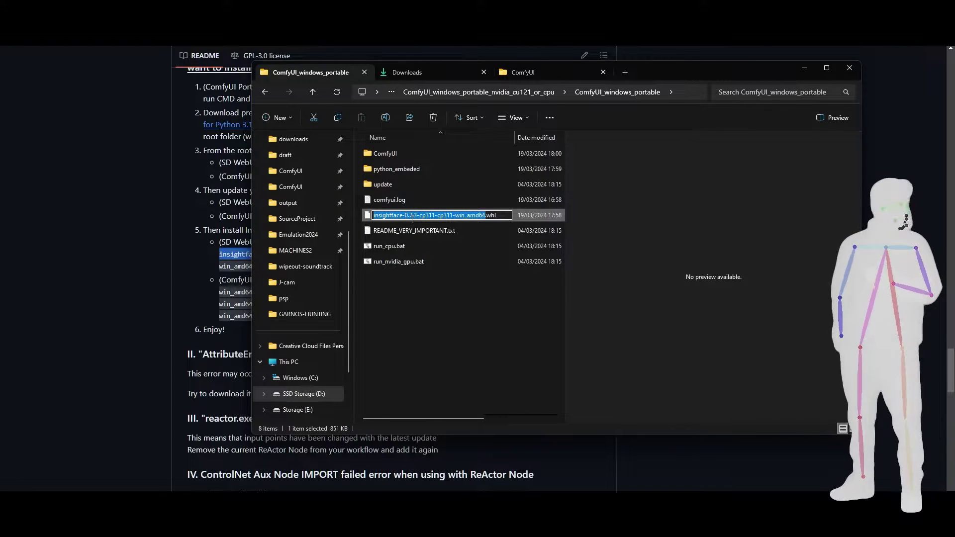
{"action": "key", "text": "ctrl+a"}
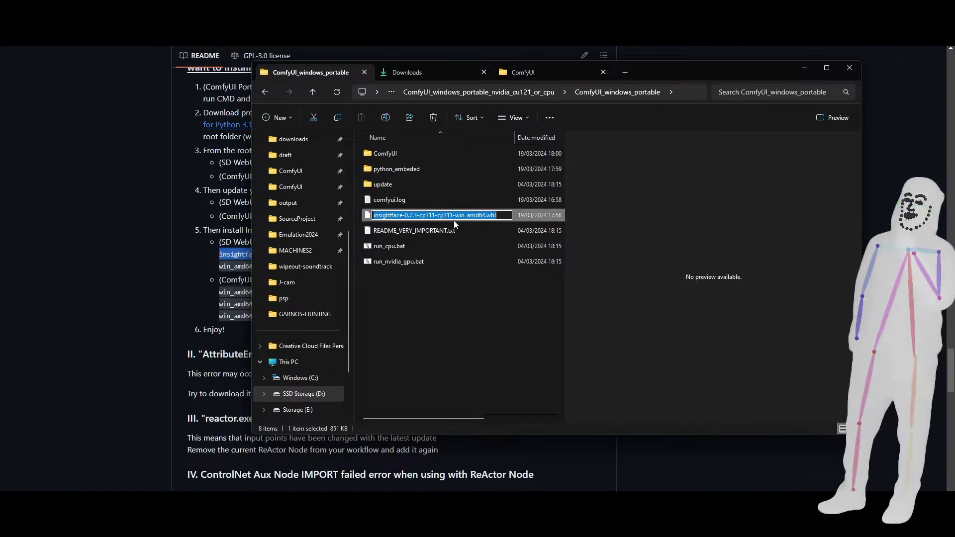
{"action": "left_click", "coordinate": [411, 273]}
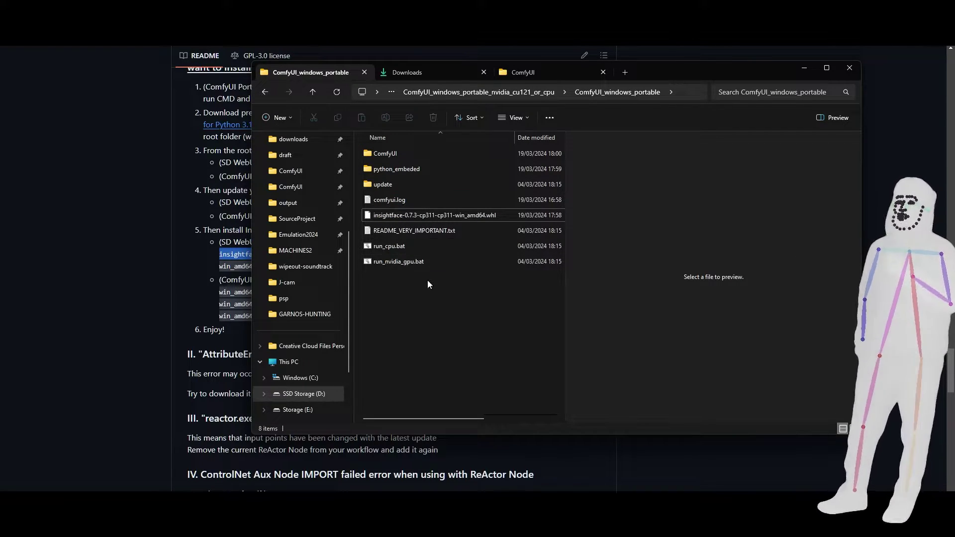
{"action": "left_click", "coordinate": [149, 313]}
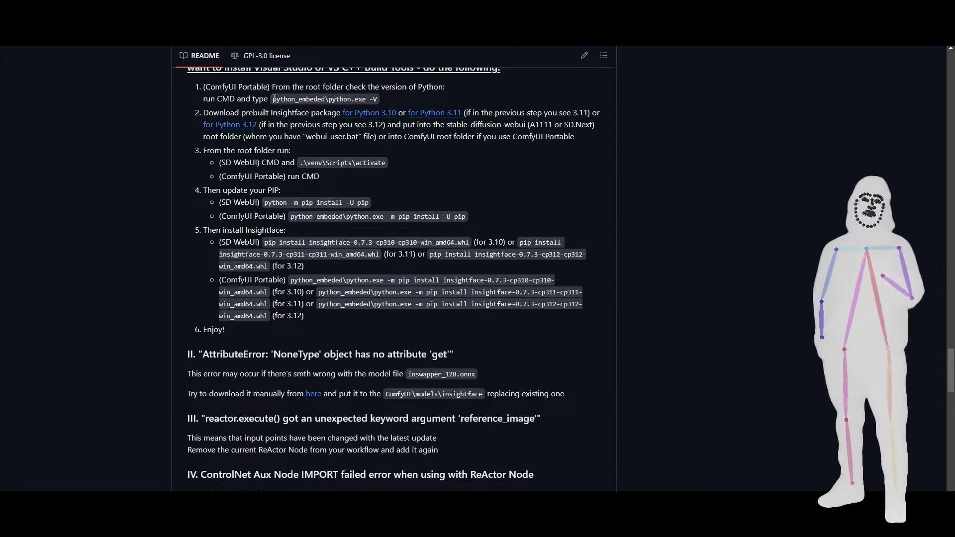
- Paste the cp311 python_embeded pip install command into PowerShell, then minimize it
{"action": "left_click_drag", "start_coordinate": [273, 99], "coordinate": [378, 98]}
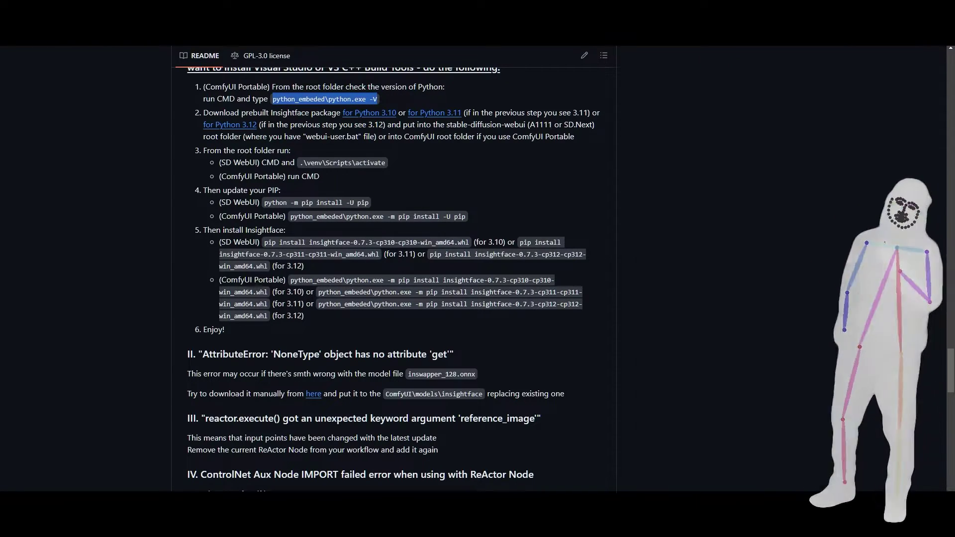
{"action": "left_click", "coordinate": [557, 489]}
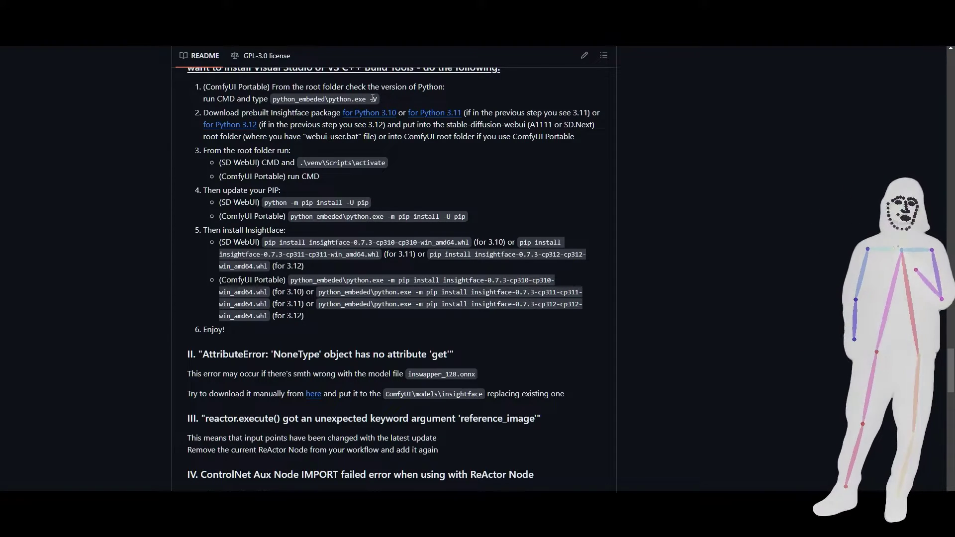
{"action": "triple_click", "coordinate": [422, 292]}
{"action": "key", "text": "ctrl+c"}
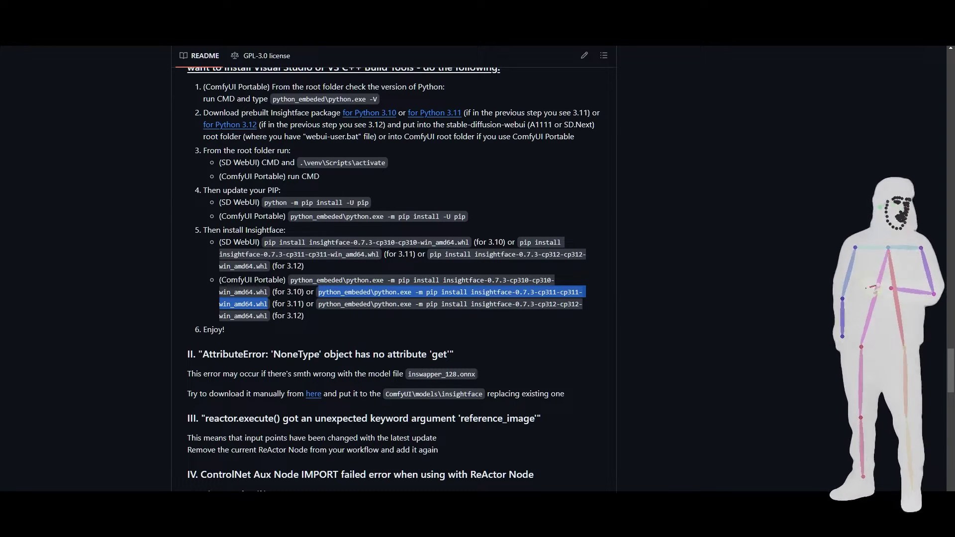
{"action": "left_click", "coordinate": [525, 482]}
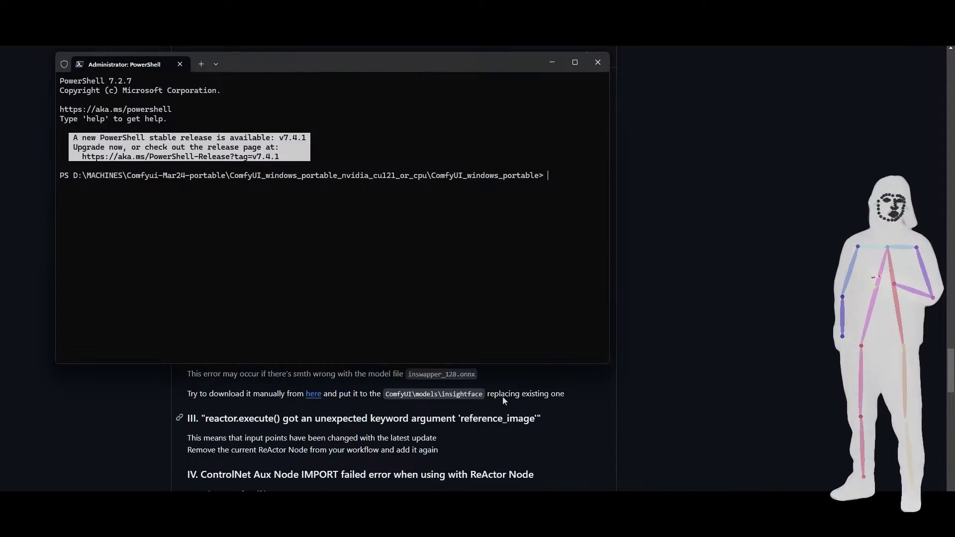
{"action": "key", "text": "ctrl+v"}
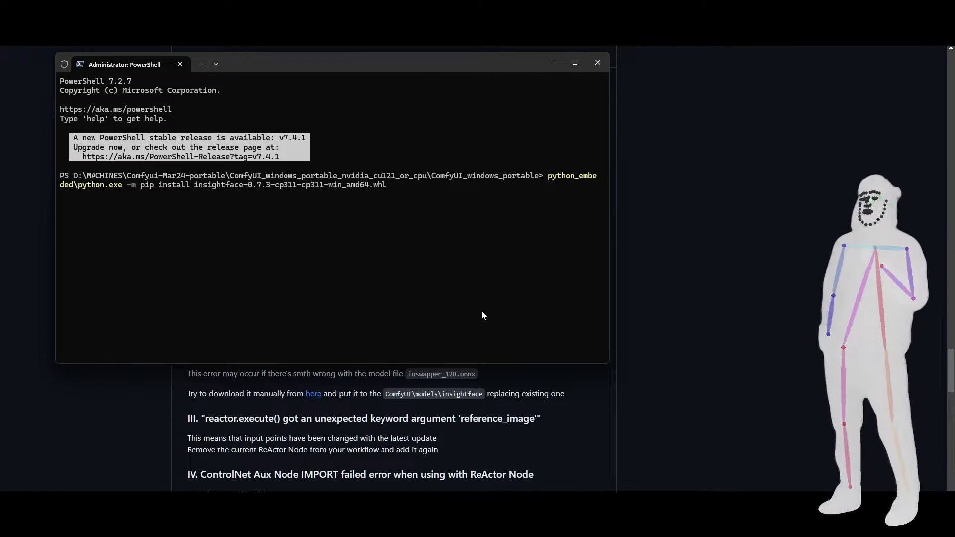
{"action": "left_click", "coordinate": [598, 62]}
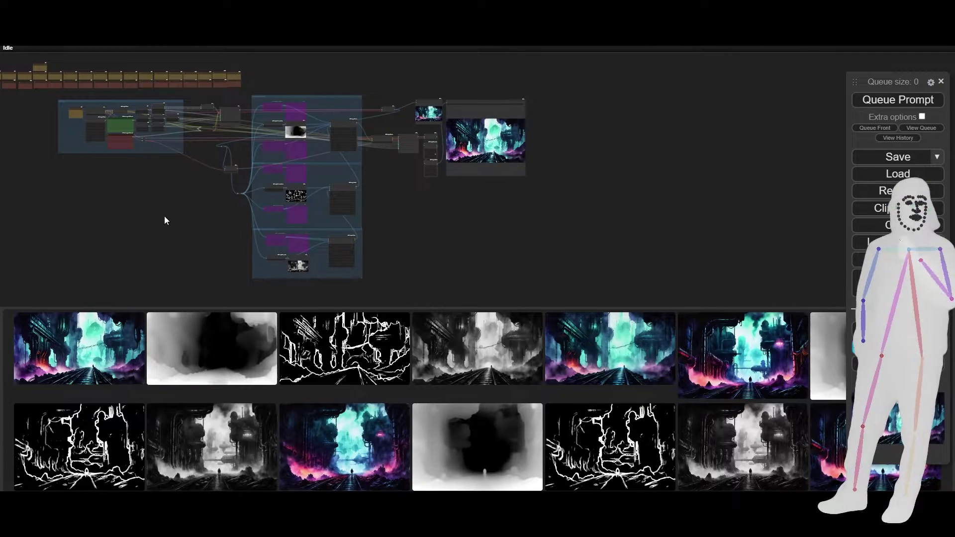
- Shift the face-swap node graph rightward on the ComfyUI canvas
{"action": "left_click_drag", "start_coordinate": [166, 220], "coordinate": [229, 194]}
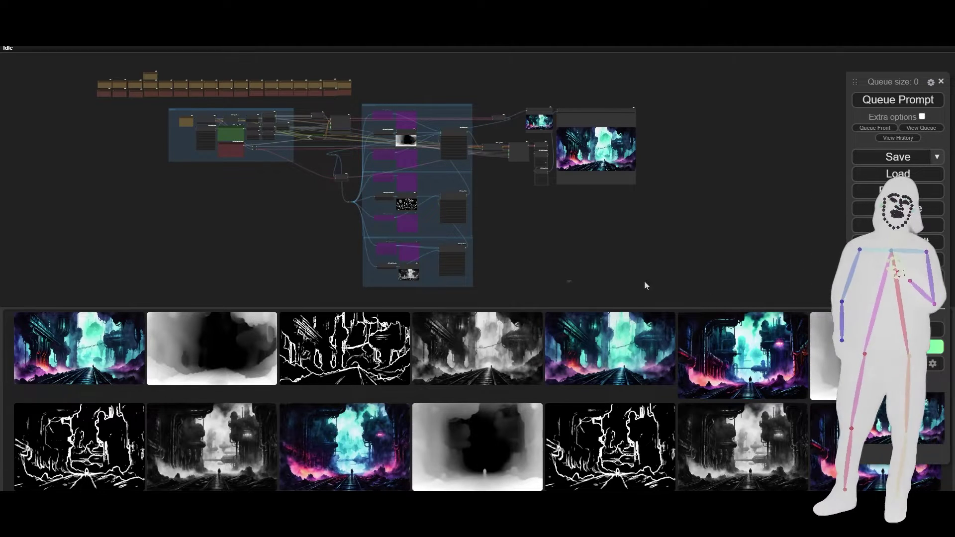
{"action": "left_click_drag", "start_coordinate": [267, 242], "coordinate": [309, 238]}
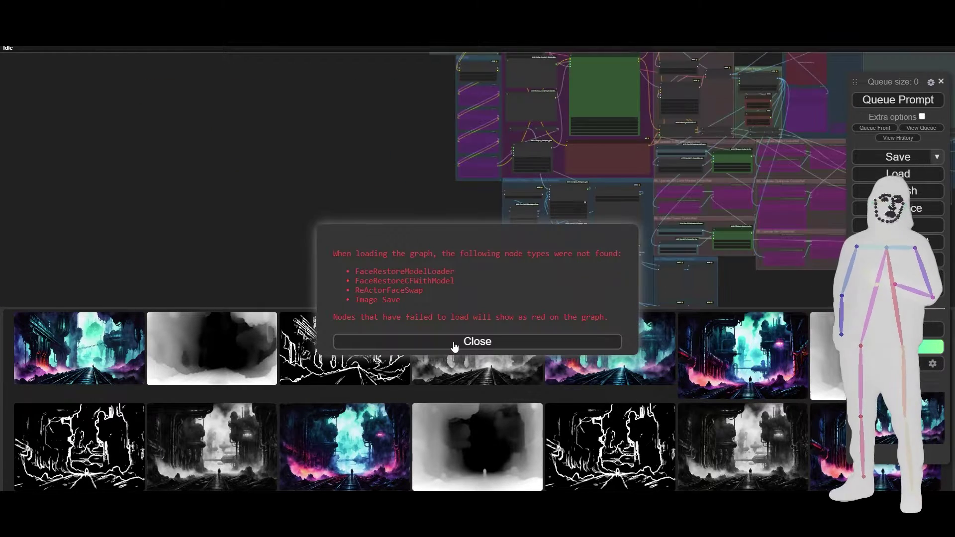
- Dismiss the warning, install WAS Node Suite via Install Missing Custom Nodes, and return after restart
{"action": "left_click", "coordinate": [454, 344]}
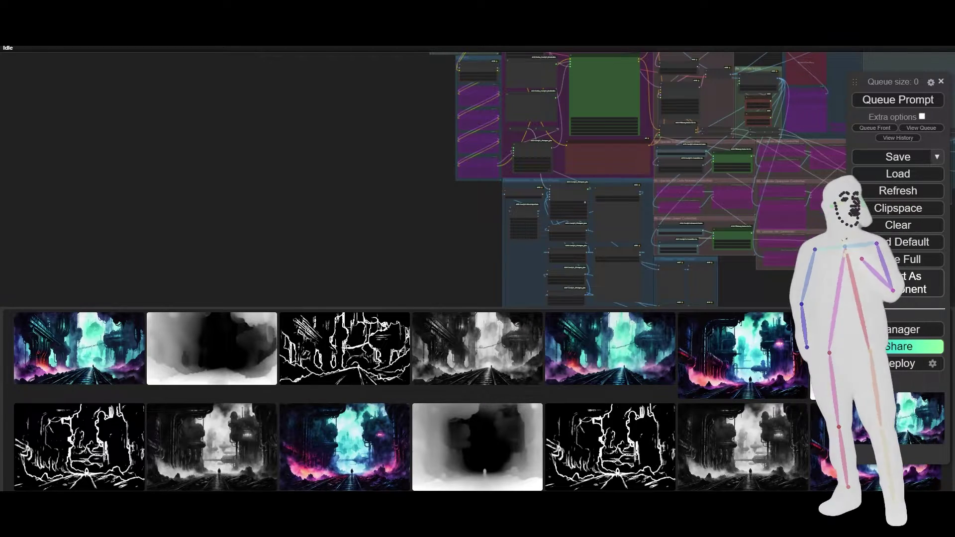
{"action": "left_click", "coordinate": [906, 329]}
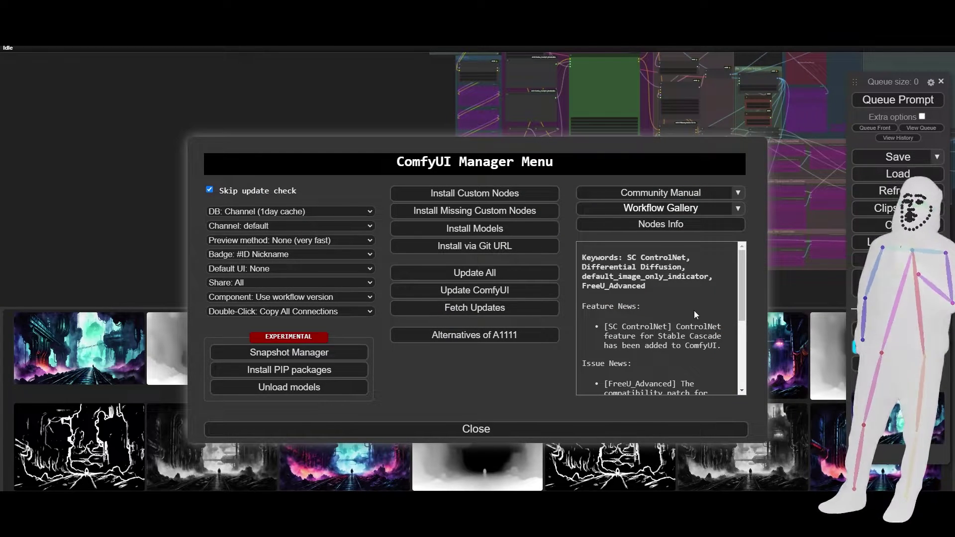
{"action": "left_click", "coordinate": [467, 211]}
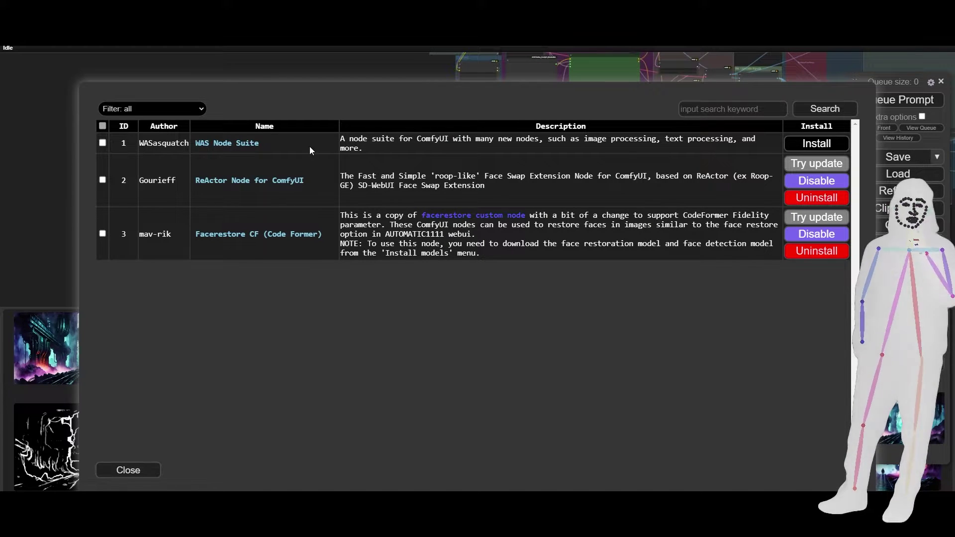
{"action": "left_click", "coordinate": [810, 143]}
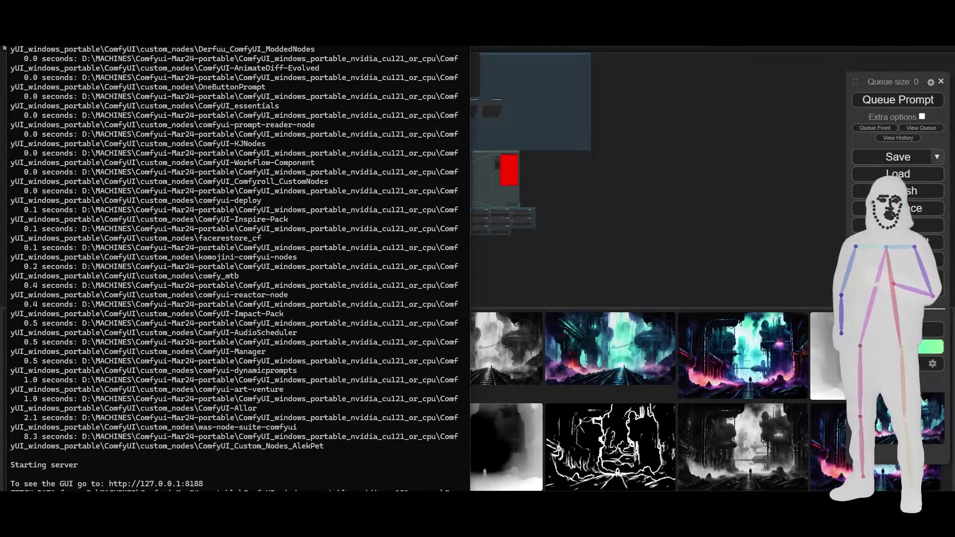
{"action": "left_click", "coordinate": [617, 158]}
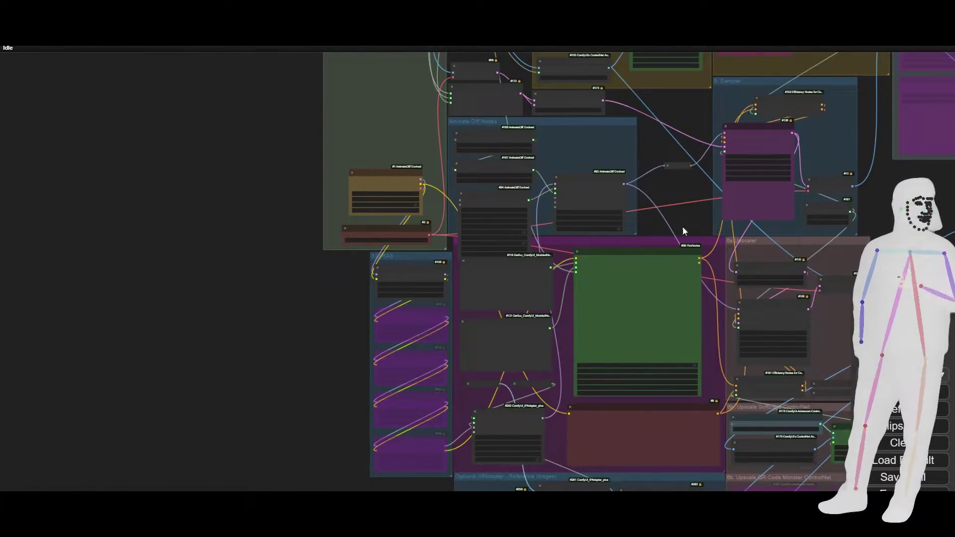
- In 8. Upscale Outputs, move the Video Combine node down-left and expand the WAS Image Save node
{"action": "left_click_drag", "start_coordinate": [686, 231], "coordinate": [413, 198]}
{"action": "scroll", "coordinate": [416, 198], "scroll_direction": "down", "scroll_amount": 5}
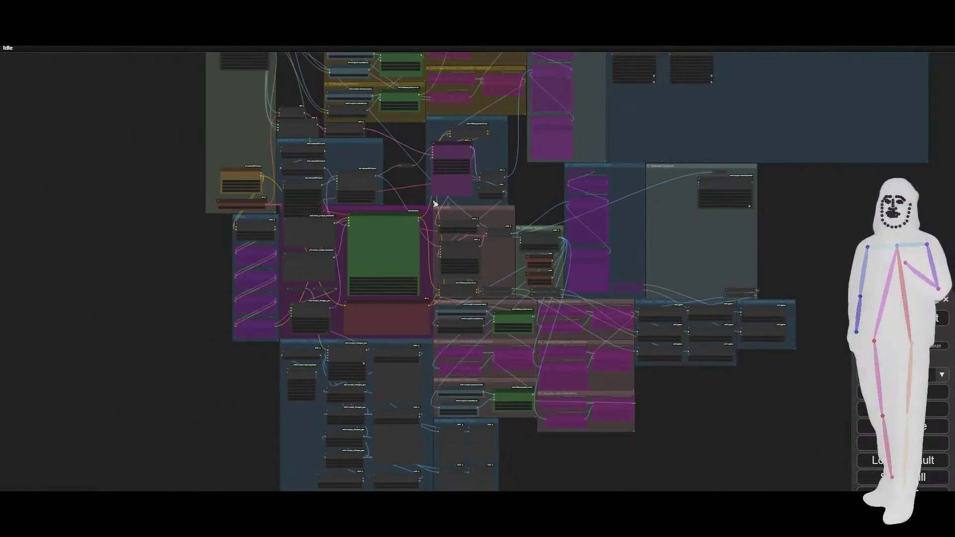
{"action": "left_click_drag", "start_coordinate": [527, 207], "coordinate": [412, 234]}
{"action": "scroll", "coordinate": [571, 209], "scroll_direction": "up", "scroll_amount": 6}
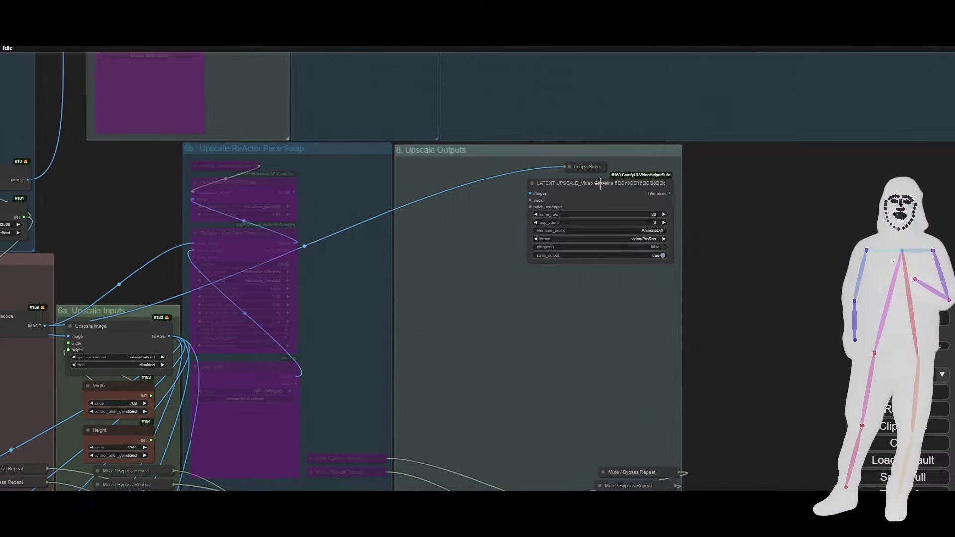
{"action": "left_click_drag", "start_coordinate": [595, 190], "coordinate": [476, 262]}
{"action": "left_click", "coordinate": [568, 166]}
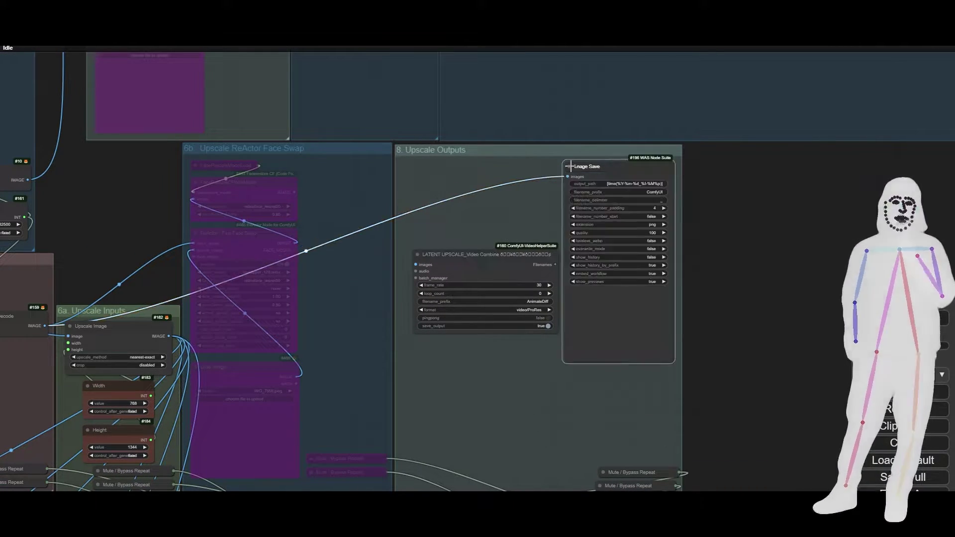
{"action": "scroll", "coordinate": [660, 268], "scroll_direction": "up", "scroll_amount": 4}
{"action": "left_click_drag", "start_coordinate": [756, 247], "coordinate": [647, 258]}
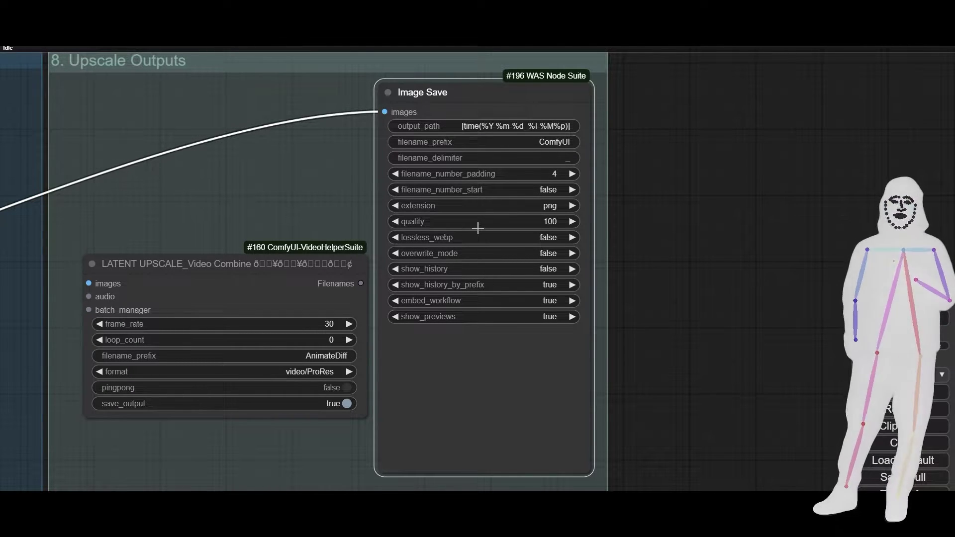
- Zoom and pan around the node graph to look over the workflow
{"action": "scroll", "coordinate": [595, 261], "scroll_direction": "down", "scroll_amount": 10}
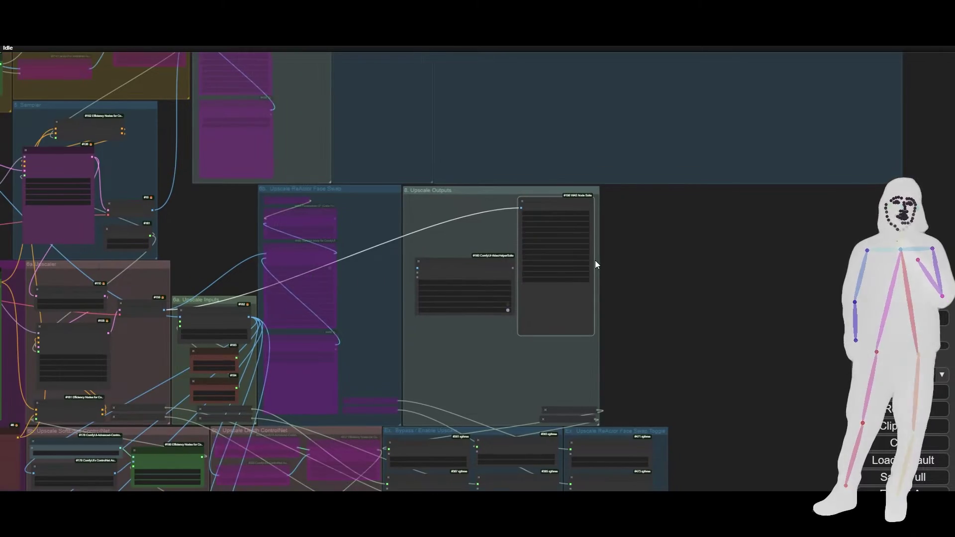
{"action": "scroll", "coordinate": [461, 278], "scroll_direction": "down", "scroll_amount": 1}
{"action": "scroll", "coordinate": [462, 278], "scroll_direction": "up", "scroll_amount": 7}
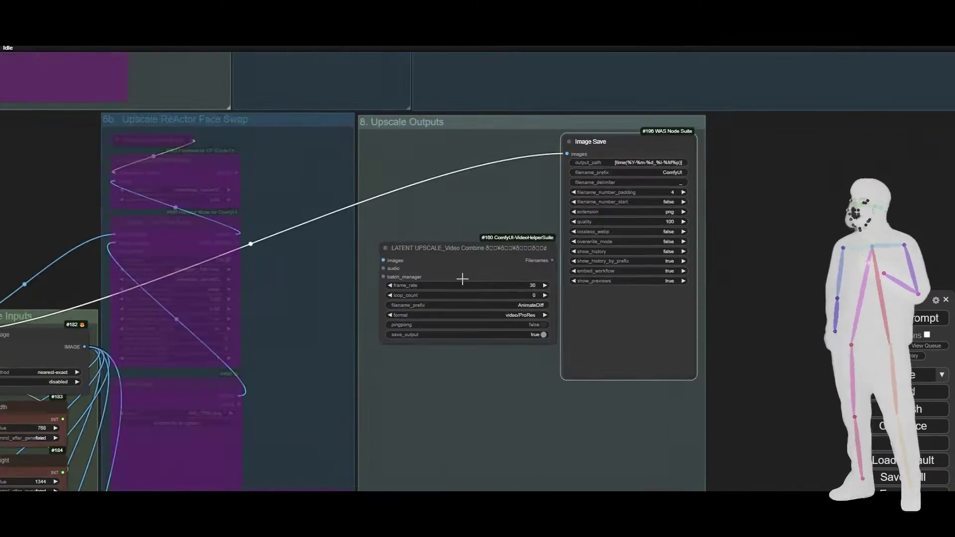
{"action": "scroll", "coordinate": [463, 279], "scroll_direction": "up", "scroll_amount": 5}
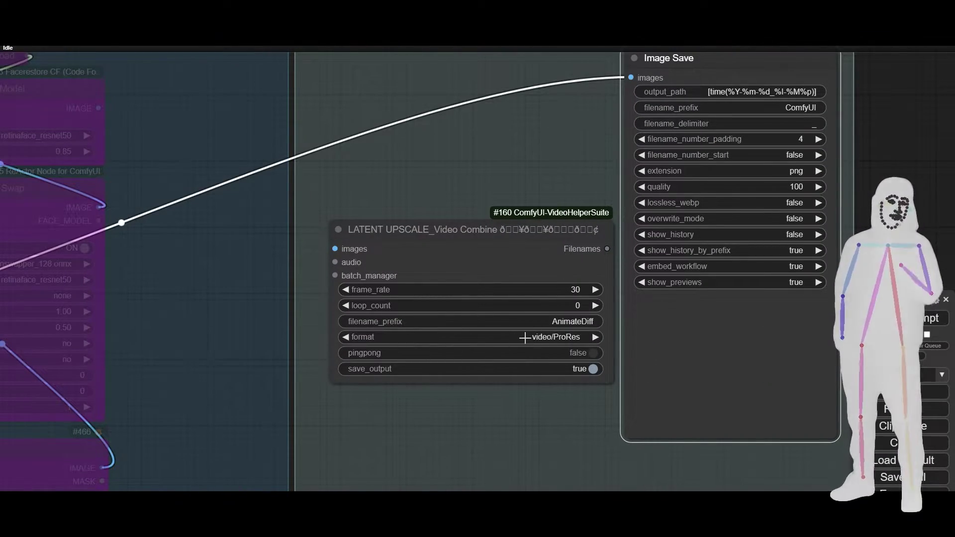
{"action": "scroll", "coordinate": [525, 337], "scroll_direction": "down", "scroll_amount": 5}
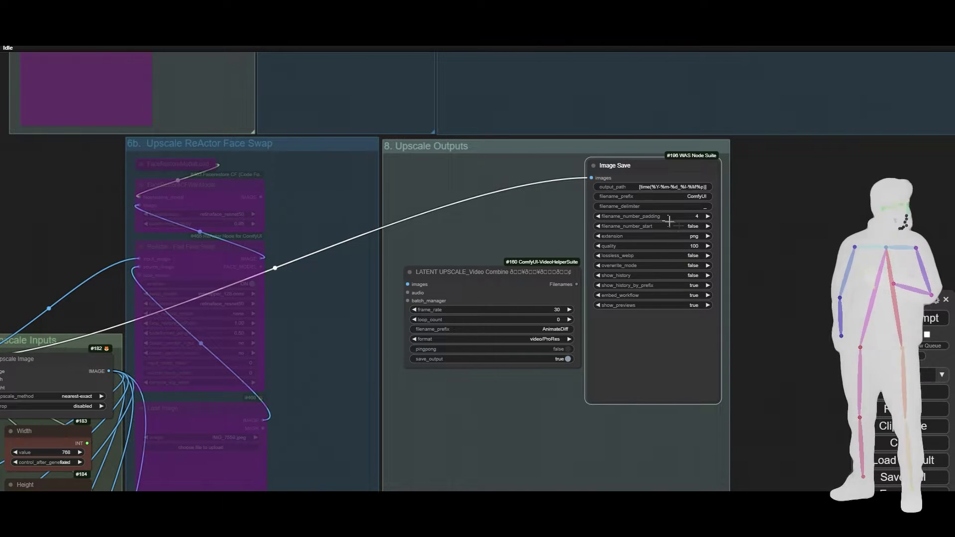
{"action": "scroll", "coordinate": [691, 259], "scroll_direction": "down", "scroll_amount": 8}
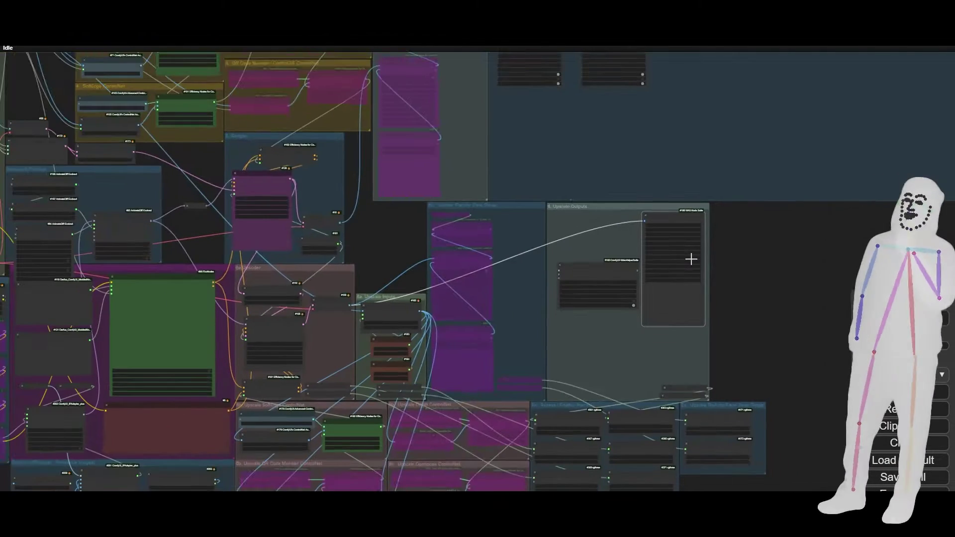
{"action": "left_click_drag", "start_coordinate": [515, 315], "coordinate": [604, 344]}
{"action": "scroll", "coordinate": [688, 332], "scroll_direction": "down", "scroll_amount": 3}
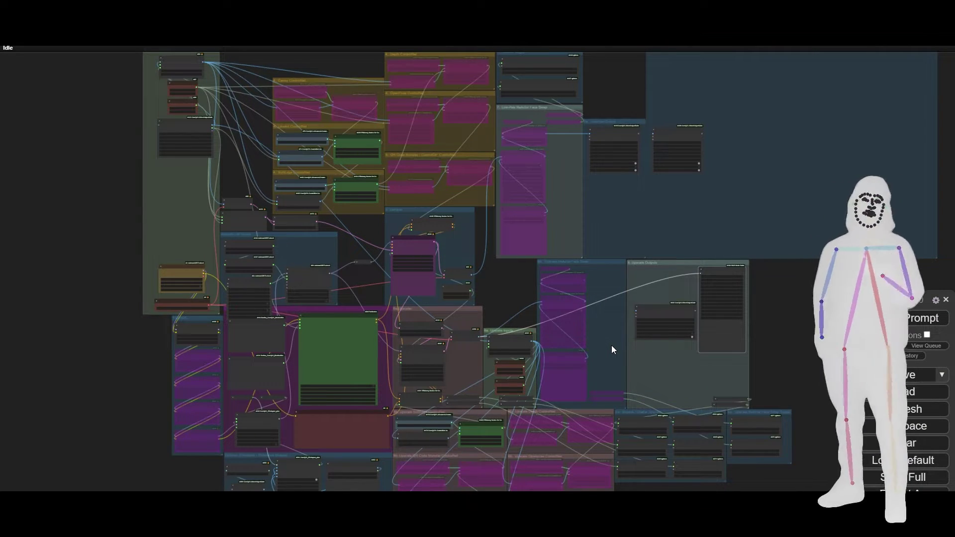
{"action": "left_click_drag", "start_coordinate": [620, 270], "coordinate": [591, 357]}
{"action": "scroll", "coordinate": [593, 230], "scroll_direction": "down", "scroll_amount": 3}
{"action": "scroll", "coordinate": [595, 231], "scroll_direction": "up", "scroll_amount": 9}
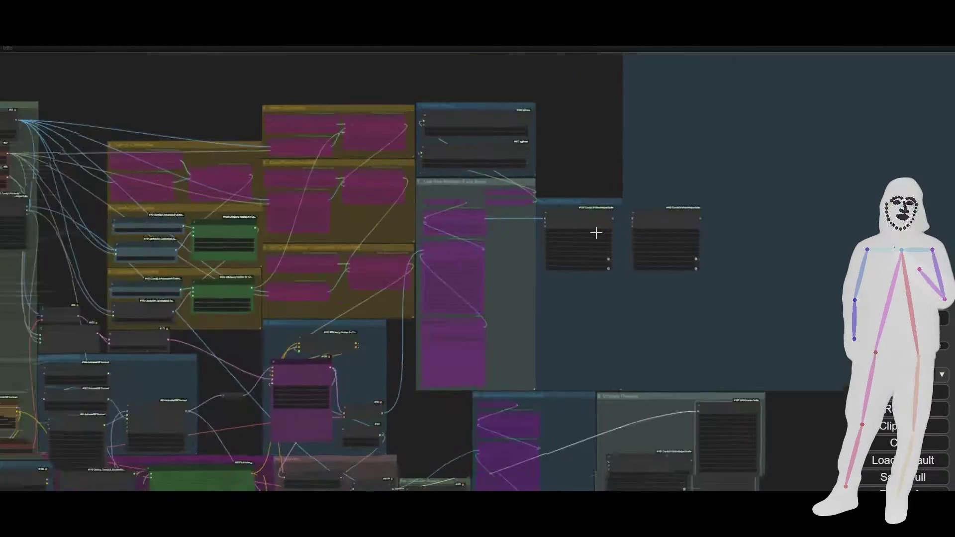
{"action": "scroll", "coordinate": [596, 232], "scroll_direction": "down", "scroll_amount": 3}
{"action": "scroll", "coordinate": [596, 232], "scroll_direction": "up", "scroll_amount": 6}
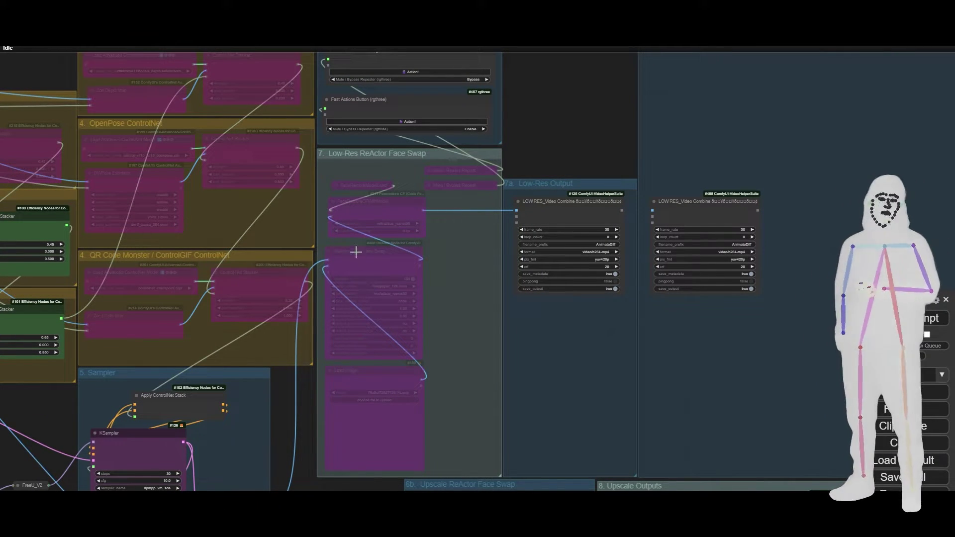
{"action": "scroll", "coordinate": [374, 246], "scroll_direction": "up", "scroll_amount": 5}
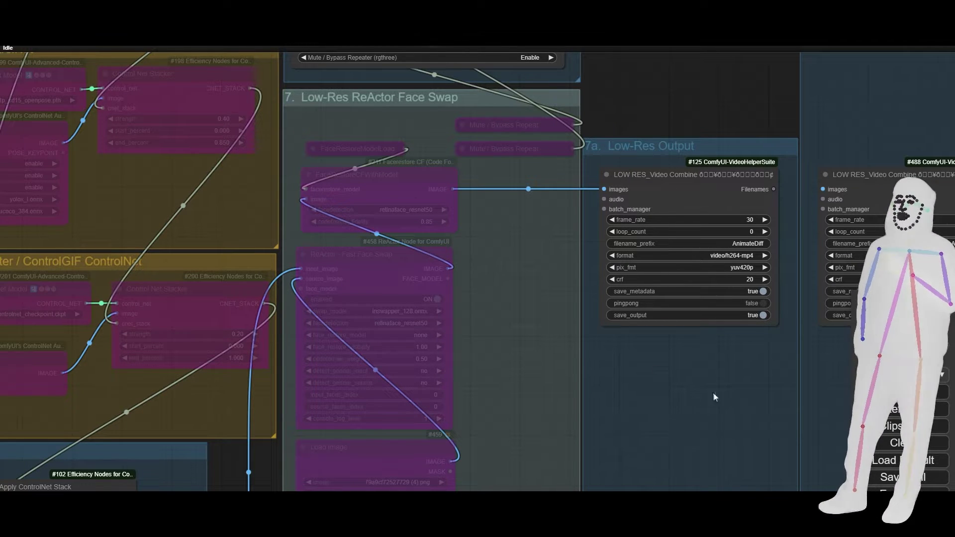
{"action": "left_click_drag", "start_coordinate": [717, 396], "coordinate": [585, 424]}
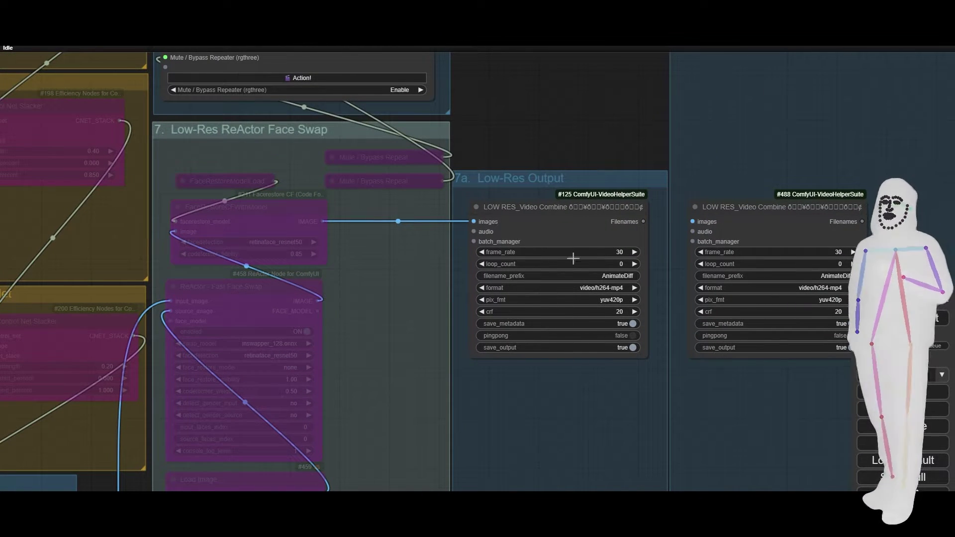
{"action": "scroll", "coordinate": [587, 289], "scroll_direction": "down", "scroll_amount": 10}
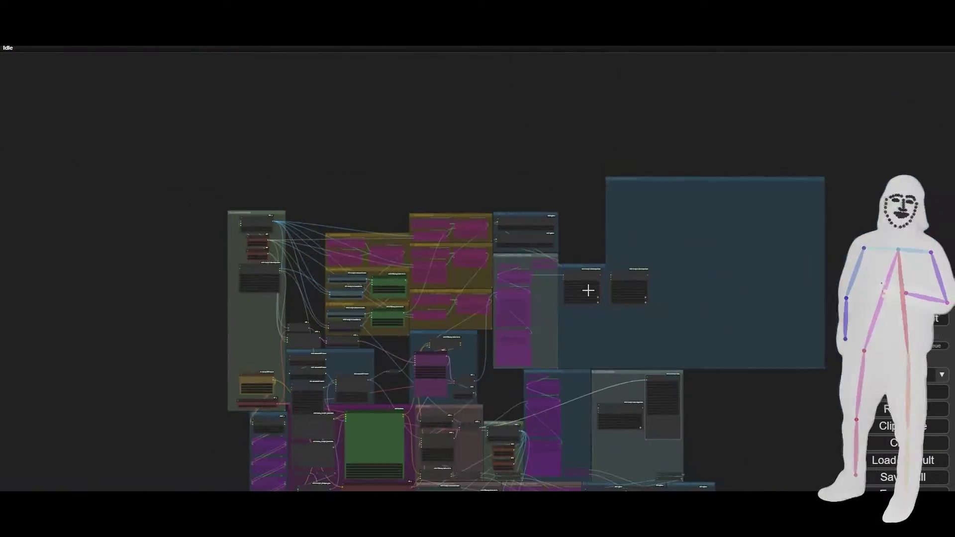
{"action": "scroll", "coordinate": [599, 256], "scroll_direction": "up", "scroll_amount": 4}
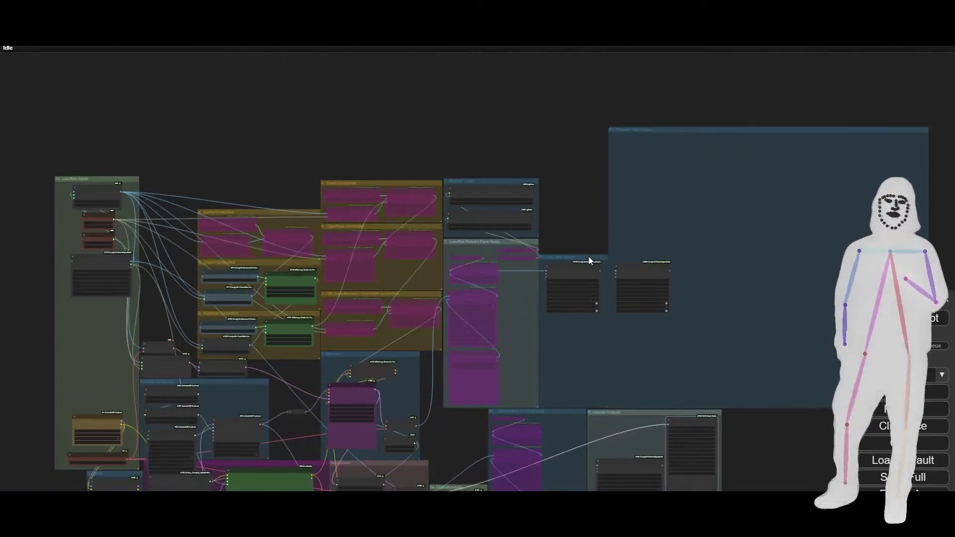
{"action": "scroll", "coordinate": [588, 257], "scroll_direction": "up", "scroll_amount": 14}
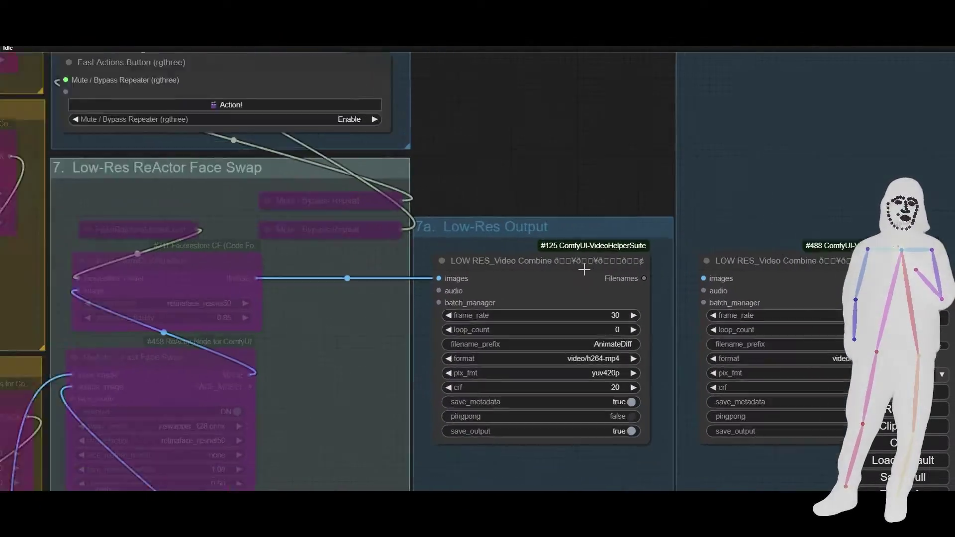
{"action": "scroll", "coordinate": [584, 270], "scroll_direction": "down", "scroll_amount": 11}
{"action": "left_click_drag", "start_coordinate": [571, 362], "coordinate": [607, 317]}
{"action": "scroll", "coordinate": [648, 284], "scroll_direction": "down", "scroll_amount": 7}
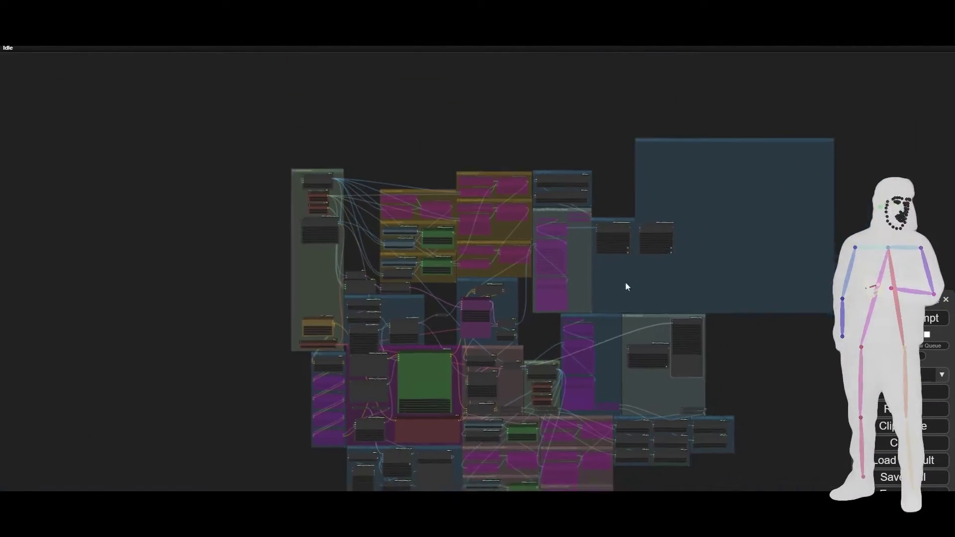
- Move the floating queue panel out of the way and bring up the ComfyUI Manager Menu
{"action": "left_click_drag", "start_coordinate": [620, 285], "coordinate": [571, 217]}
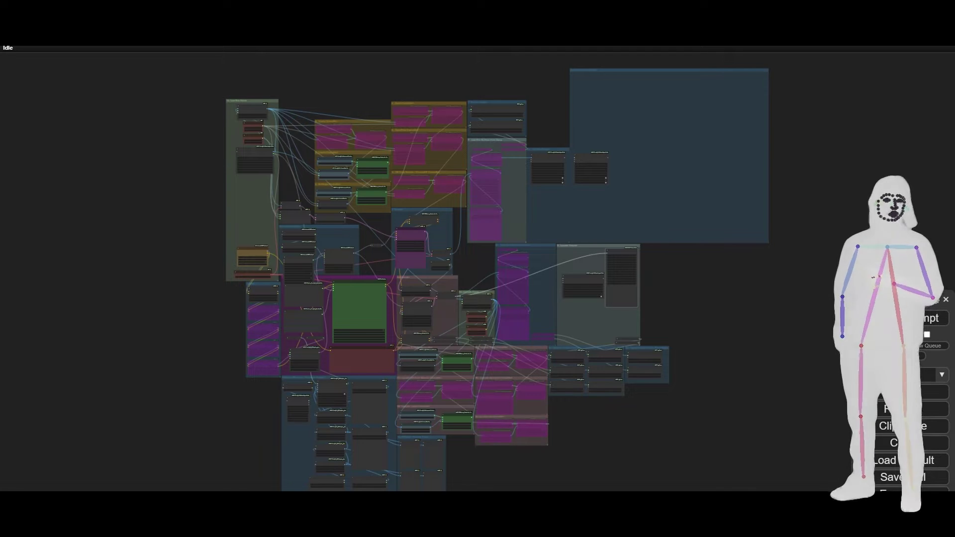
{"action": "left_click_drag", "start_coordinate": [859, 300], "coordinate": [851, 153]}
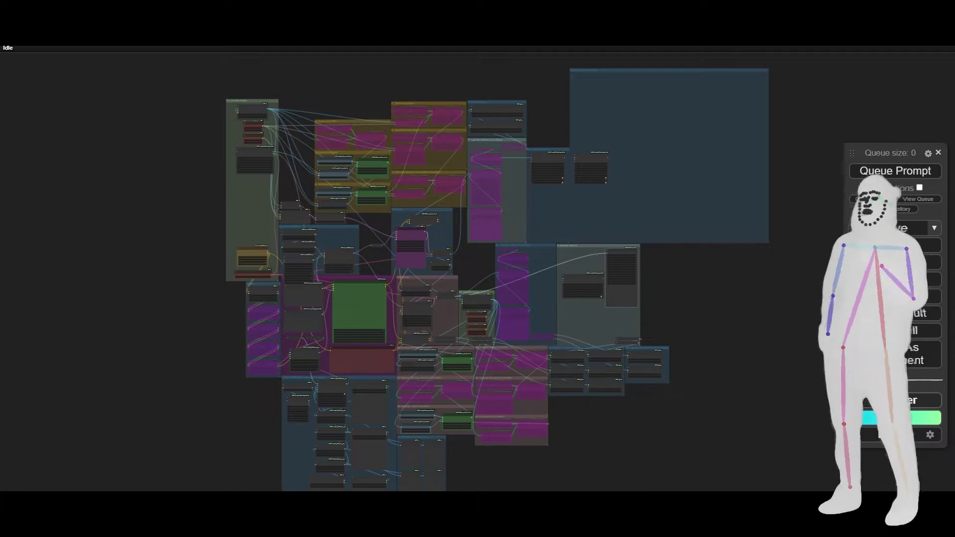
{"action": "left_click_drag", "start_coordinate": [743, 362], "coordinate": [737, 339]}
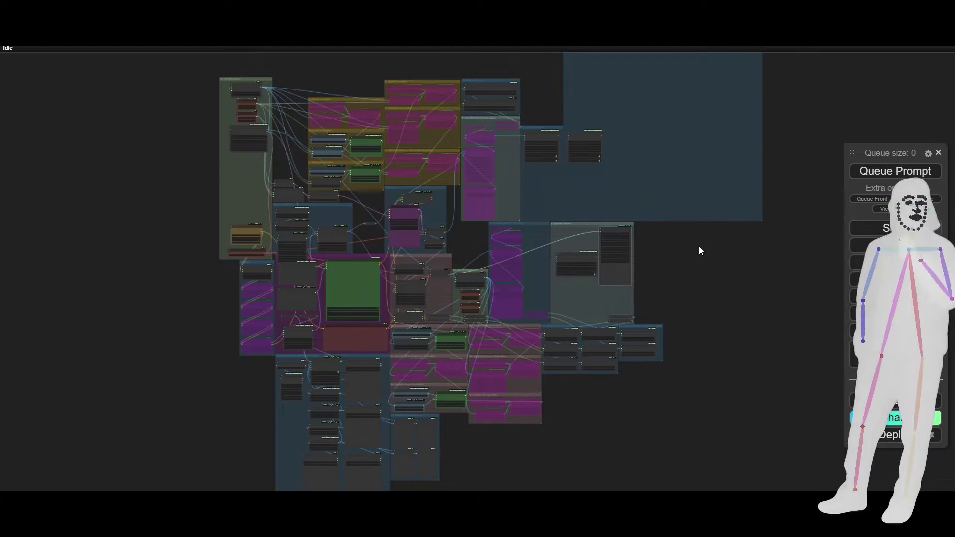
{"action": "scroll", "coordinate": [700, 246], "scroll_direction": "down", "scroll_amount": 1}
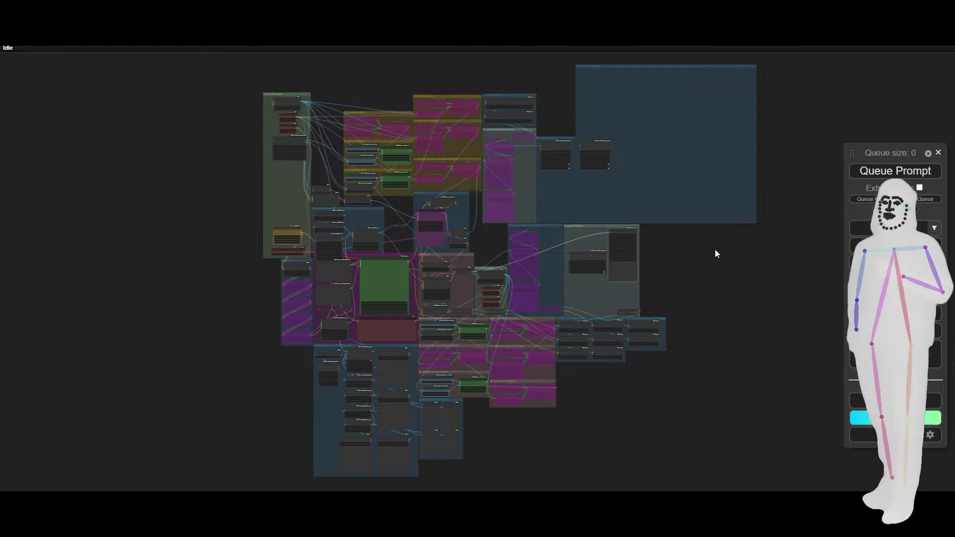
{"action": "left_click_drag", "start_coordinate": [715, 253], "coordinate": [601, 254]}
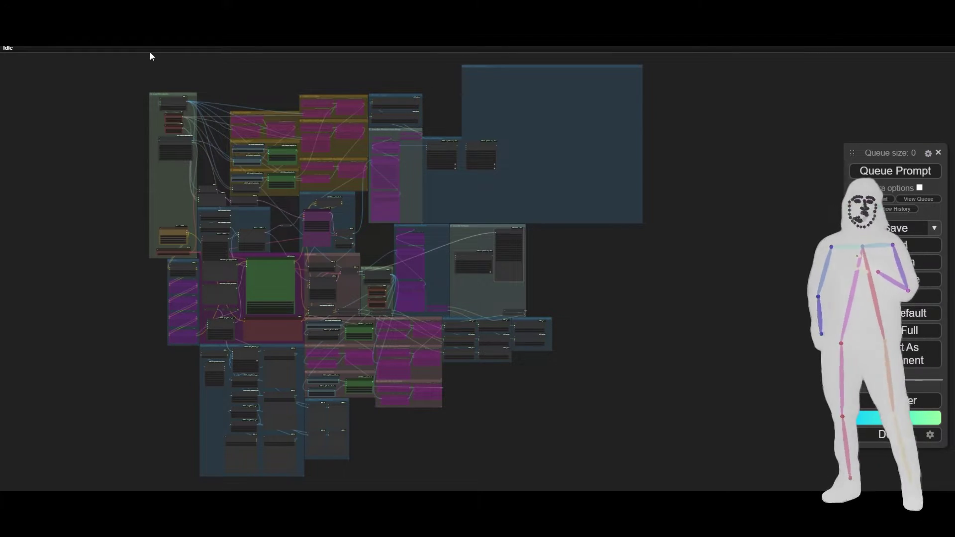
{"action": "left_click", "coordinate": [895, 401]}
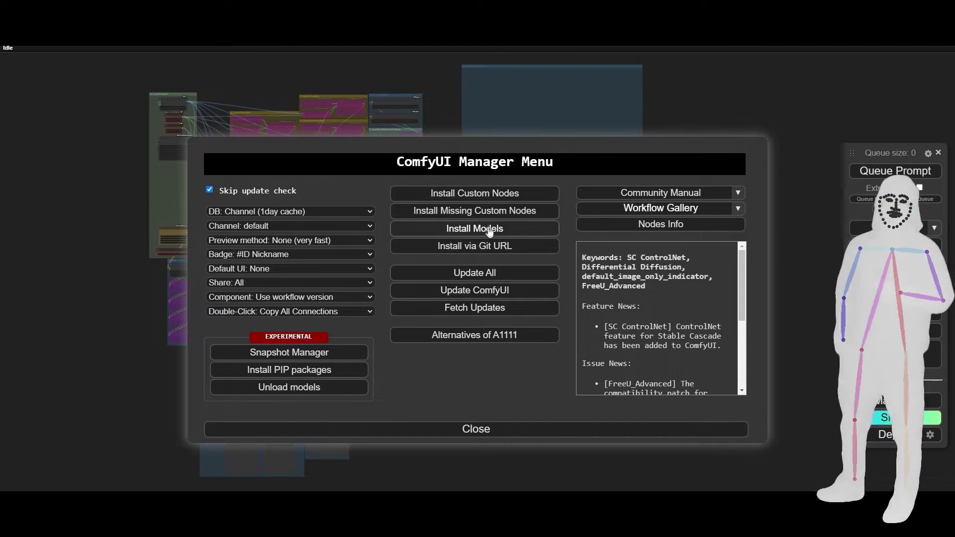
- Filter the custom nodes list to installed, review it, and close it back to the Manager Menu
{"action": "left_click", "coordinate": [480, 195]}
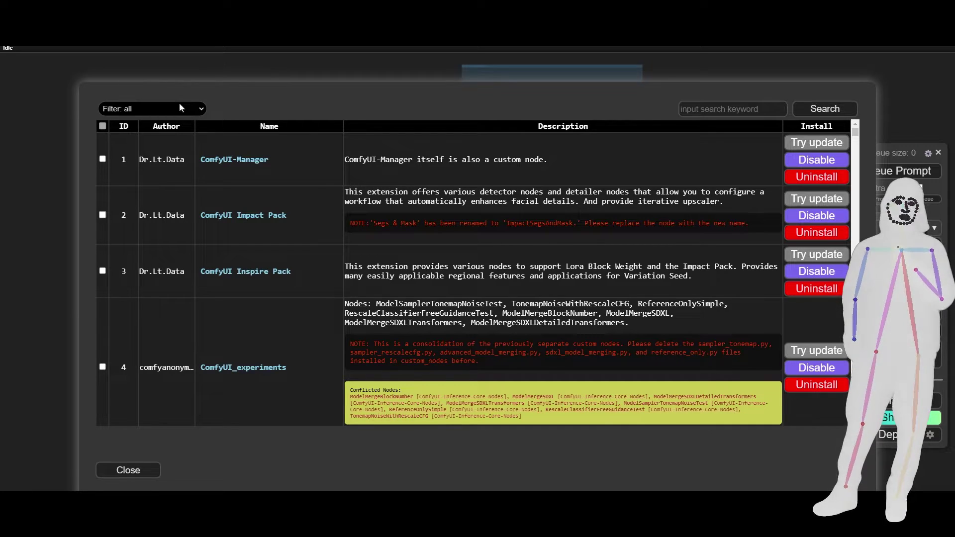
{"action": "right_click", "coordinate": [186, 106]}
{"action": "left_click", "coordinate": [187, 106]}
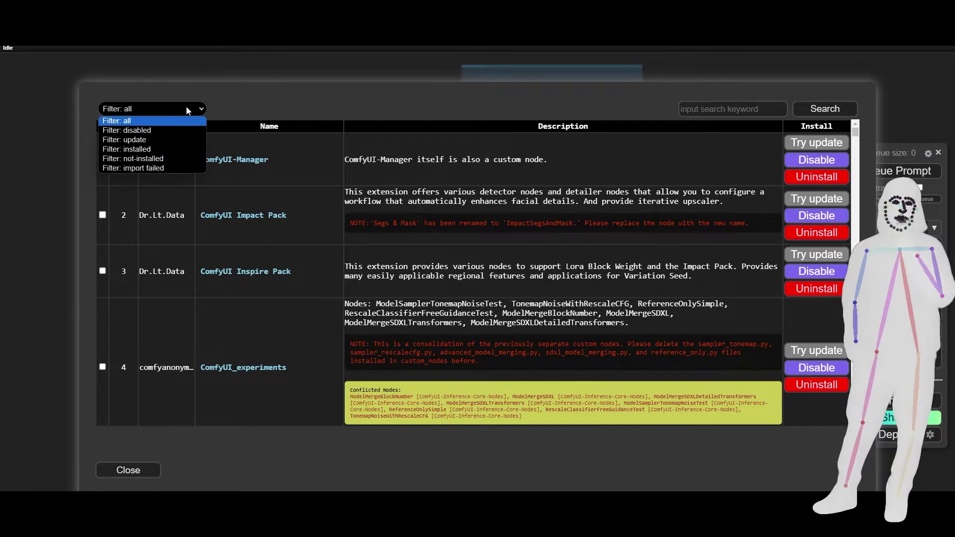
{"action": "left_click", "coordinate": [146, 149]}
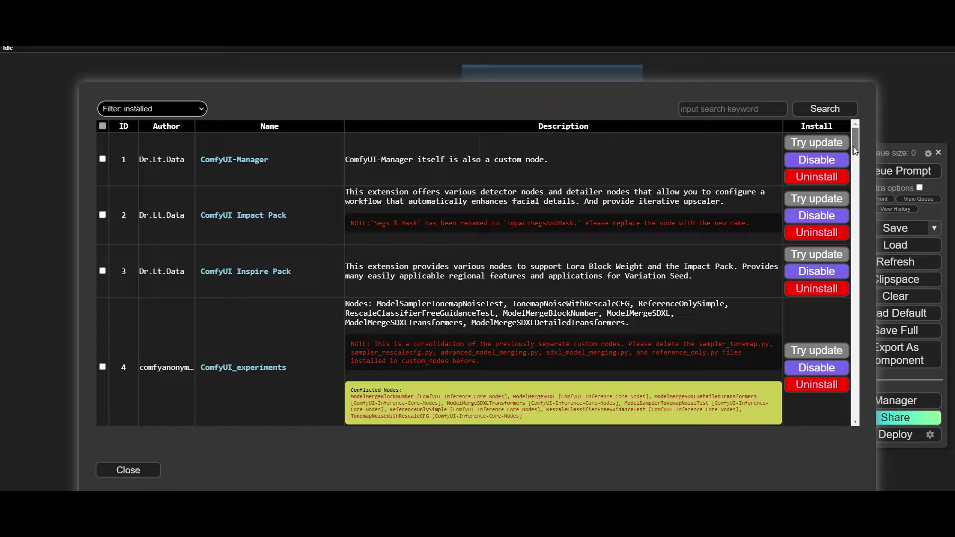
{"action": "mouse_move", "coordinate": [853, 146]}
{"action": "left_mouse_down"}
{"action": "mouse_move", "coordinate": [843, 264]}
{"action": "mouse_move", "coordinate": [847, 418]}
{"action": "mouse_move", "coordinate": [866, 138]}
{"action": "left_mouse_up"}
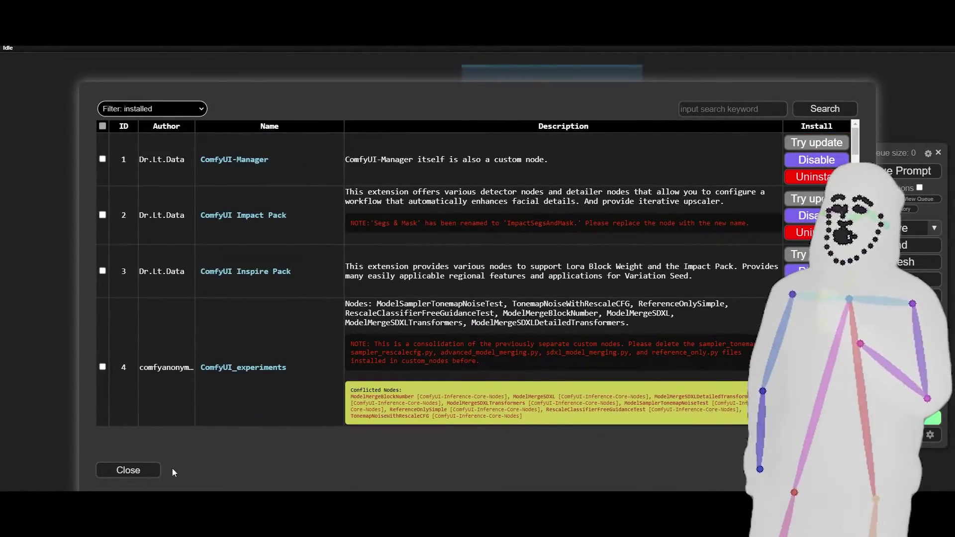
{"action": "left_click", "coordinate": [128, 470]}
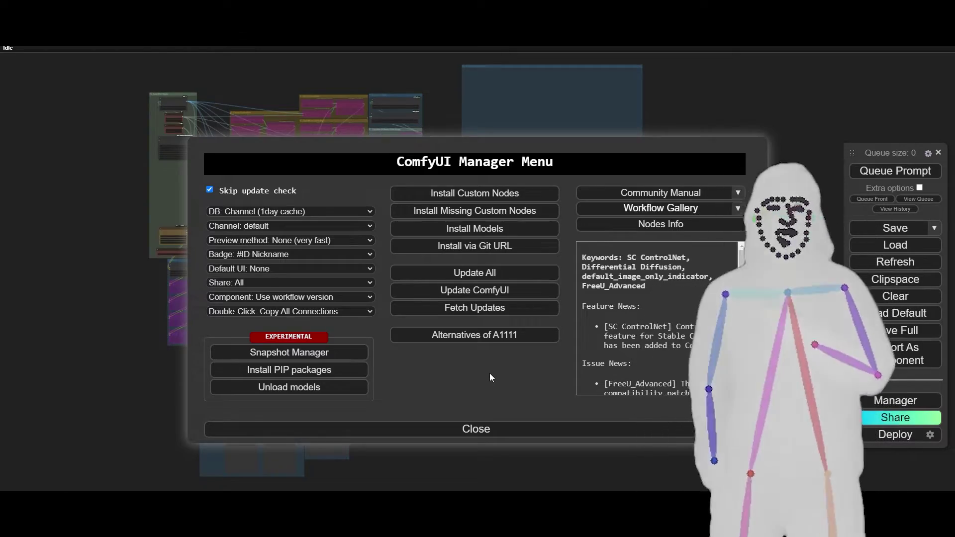
- In PowerShell, run dir on the portable folder and relaunch ComfyUI with ./run_nvidia_gpu.bat
{"action": "key", "text": "alt+Tab"}
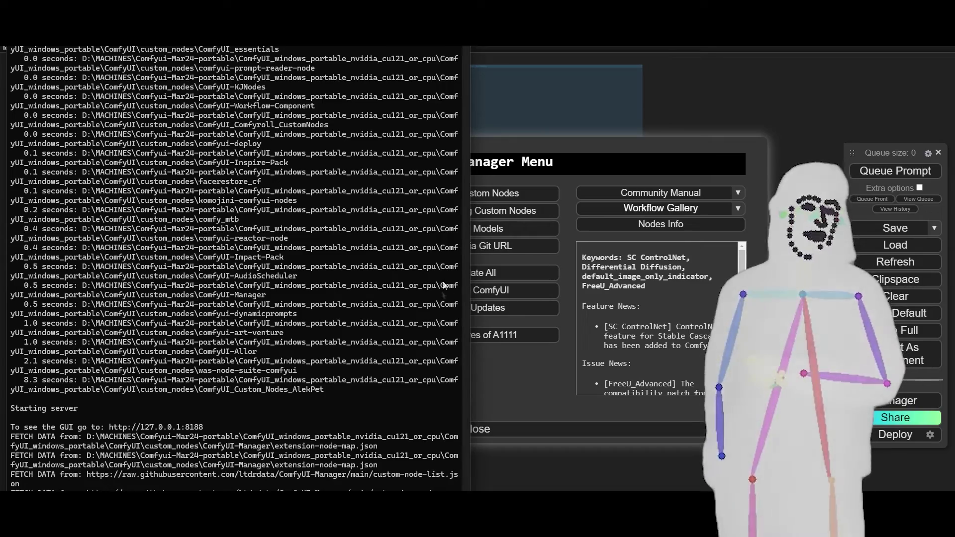
{"action": "left_click_drag", "start_coordinate": [468, 489], "coordinate": [488, 44]}
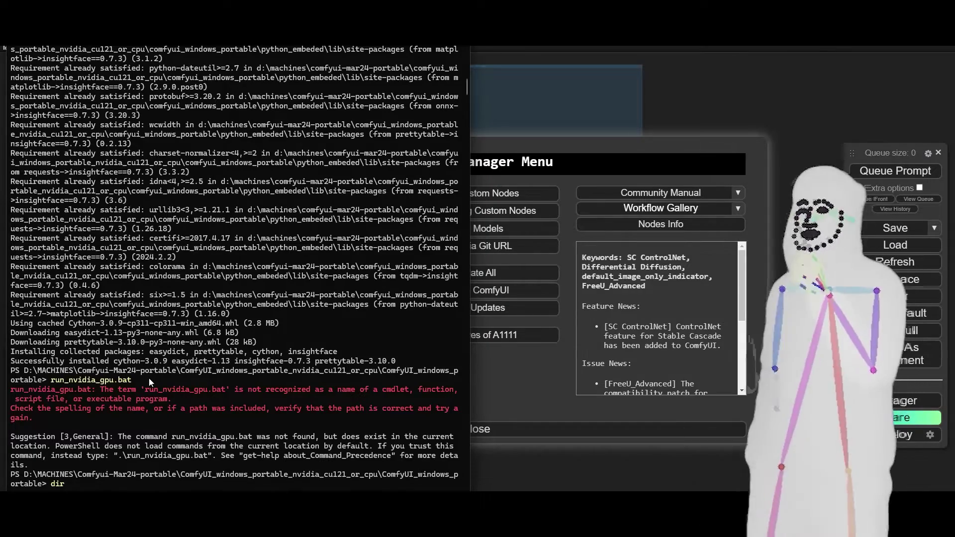
{"action": "key", "text": "Return"}
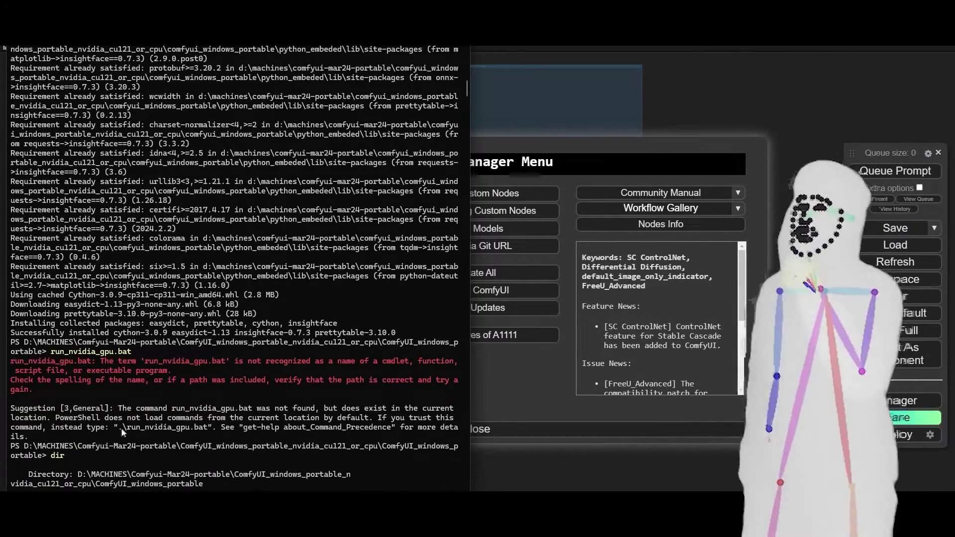
{"action": "type", "text": "./run_nvidia_gpu.bat"}
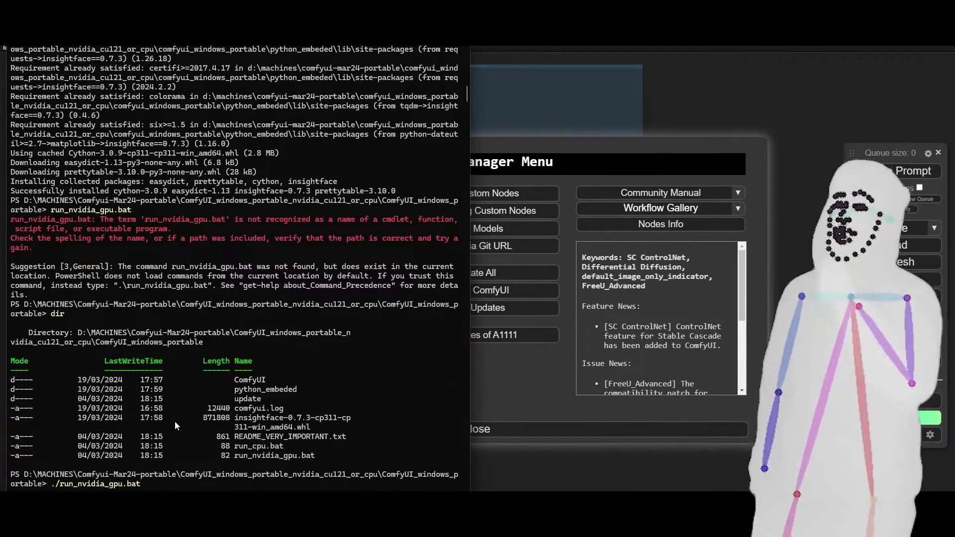
{"action": "key", "text": "Return"}
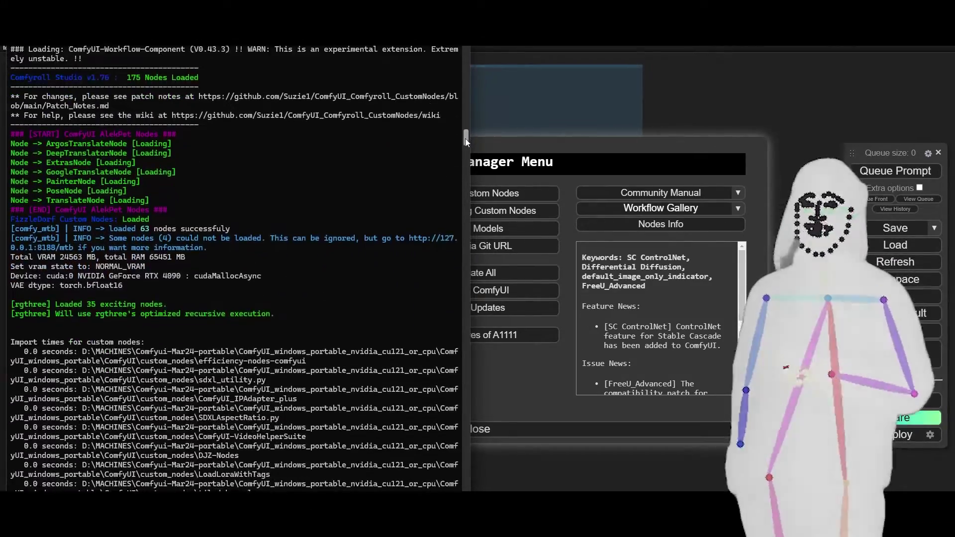
- Scroll the startup log to find the WAS Node Suite install lines, including cmake 3.28.3 and fairscale
{"action": "left_click_drag", "start_coordinate": [464, 141], "coordinate": [461, 184]}
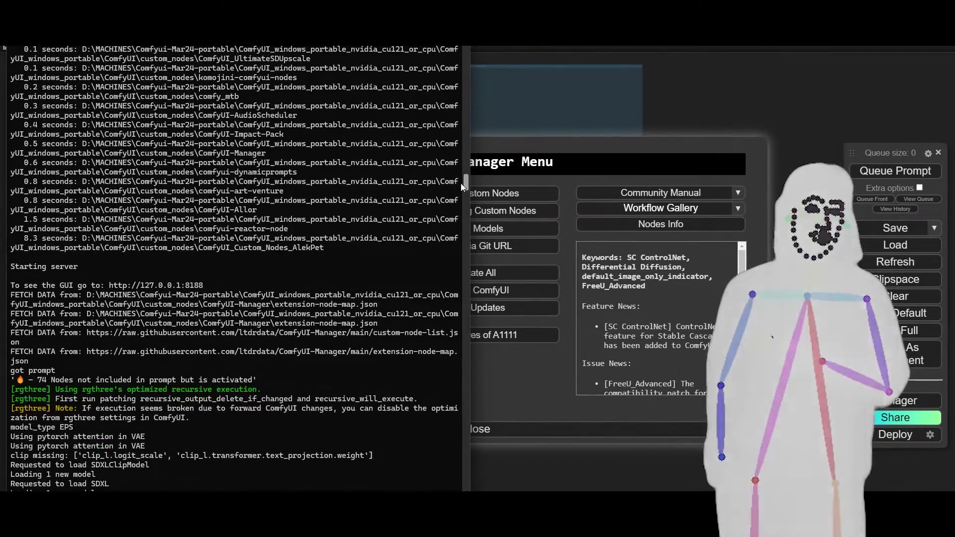
{"action": "left_click_drag", "start_coordinate": [461, 186], "coordinate": [441, 363]}
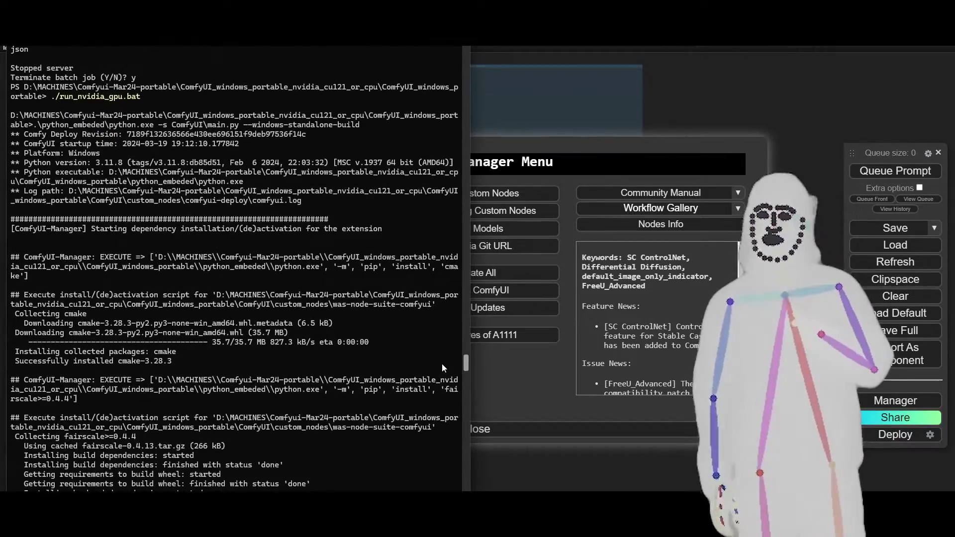
{"action": "scroll", "coordinate": [442, 363], "scroll_direction": "down", "scroll_amount": 1}
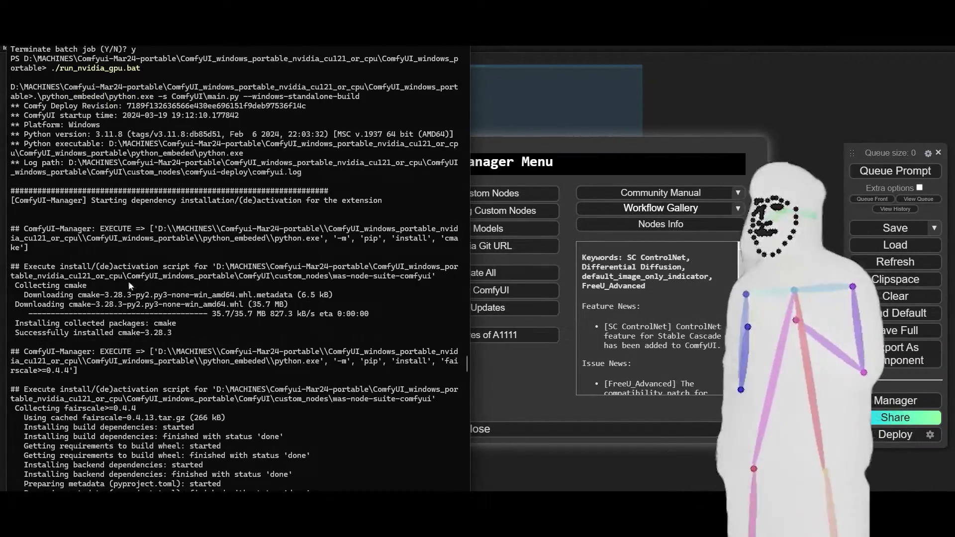
{"action": "scroll", "coordinate": [130, 282], "scroll_direction": "up", "scroll_amount": 1}
{"action": "scroll", "coordinate": [108, 139], "scroll_direction": "up", "scroll_amount": 12}
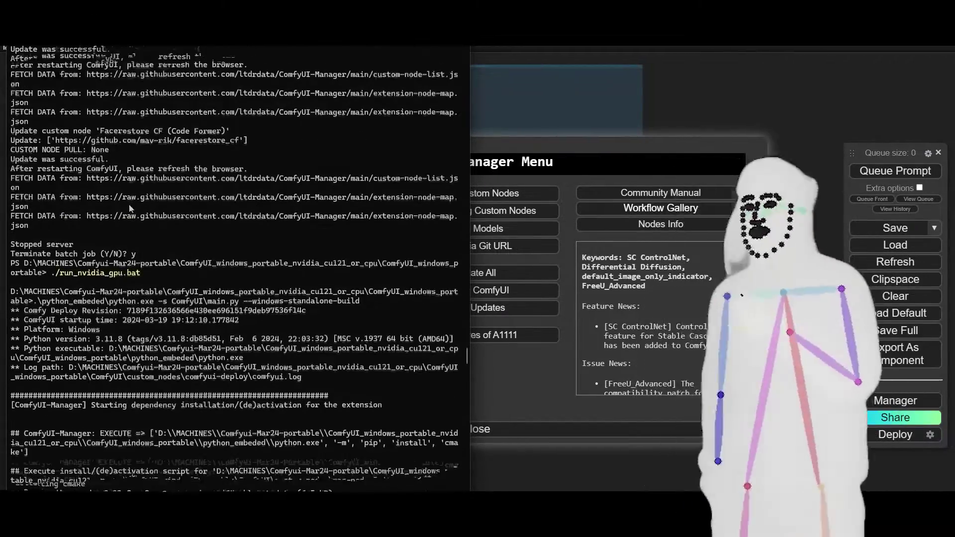
{"action": "scroll", "coordinate": [149, 174], "scroll_direction": "up", "scroll_amount": 6}
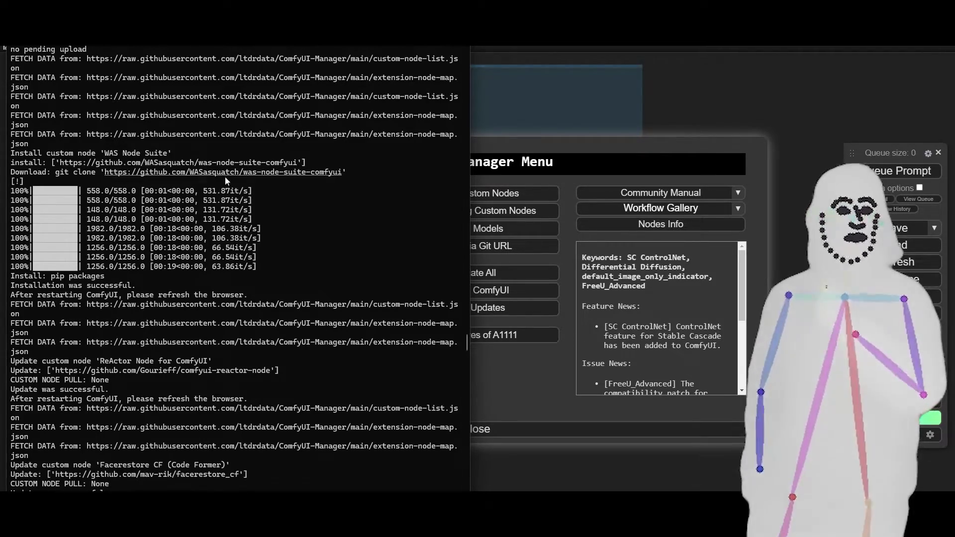
{"action": "scroll", "coordinate": [222, 206], "scroll_direction": "down", "scroll_amount": 10}
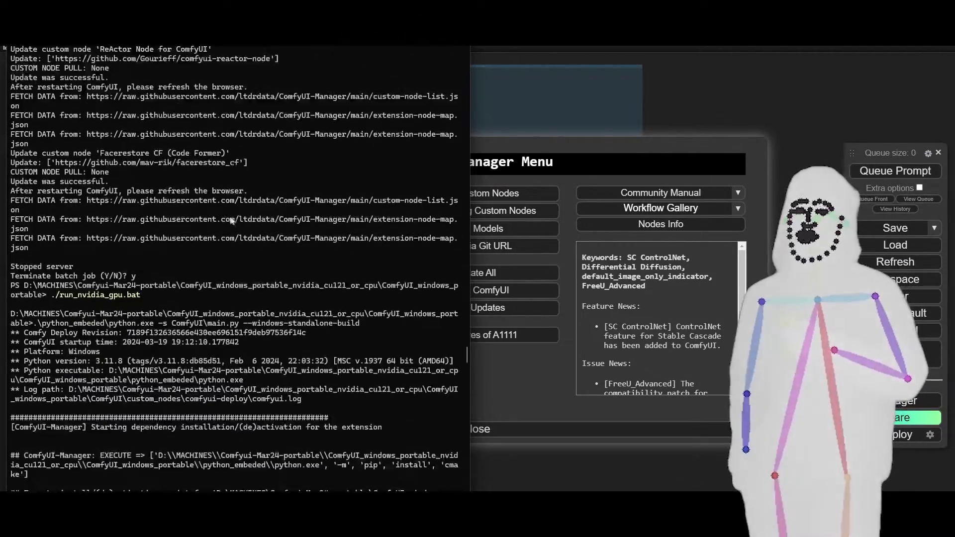
{"action": "scroll", "coordinate": [236, 215], "scroll_direction": "down", "scroll_amount": 5}
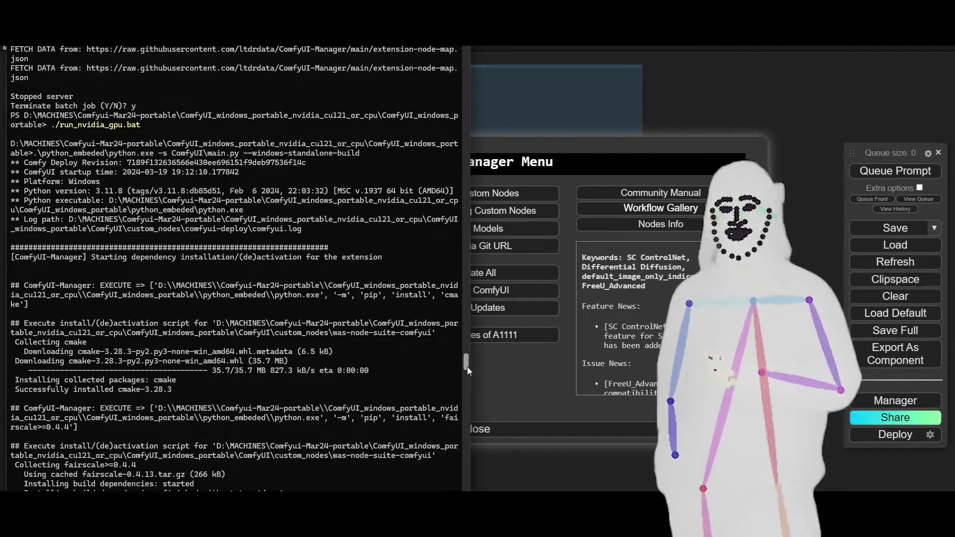
{"action": "left_click_drag", "start_coordinate": [467, 367], "coordinate": [462, 389]}
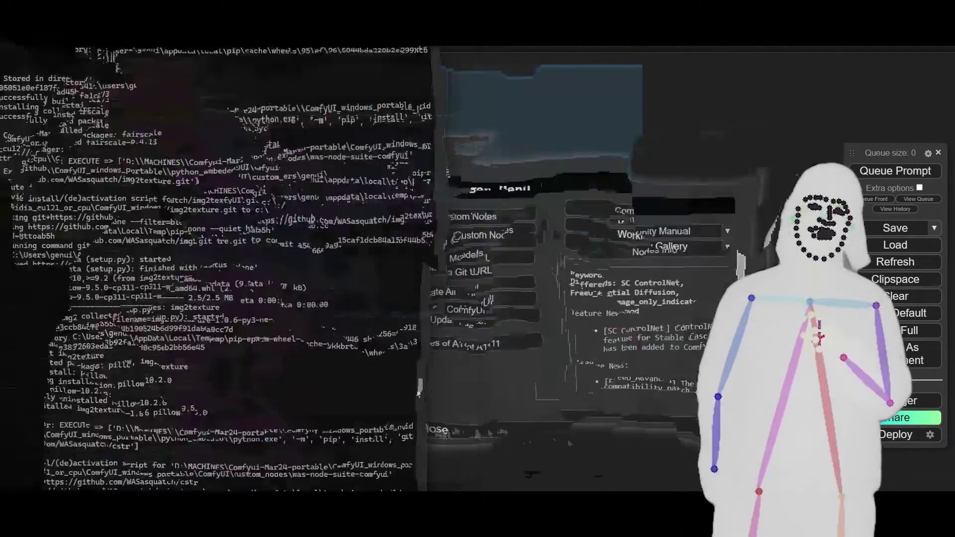